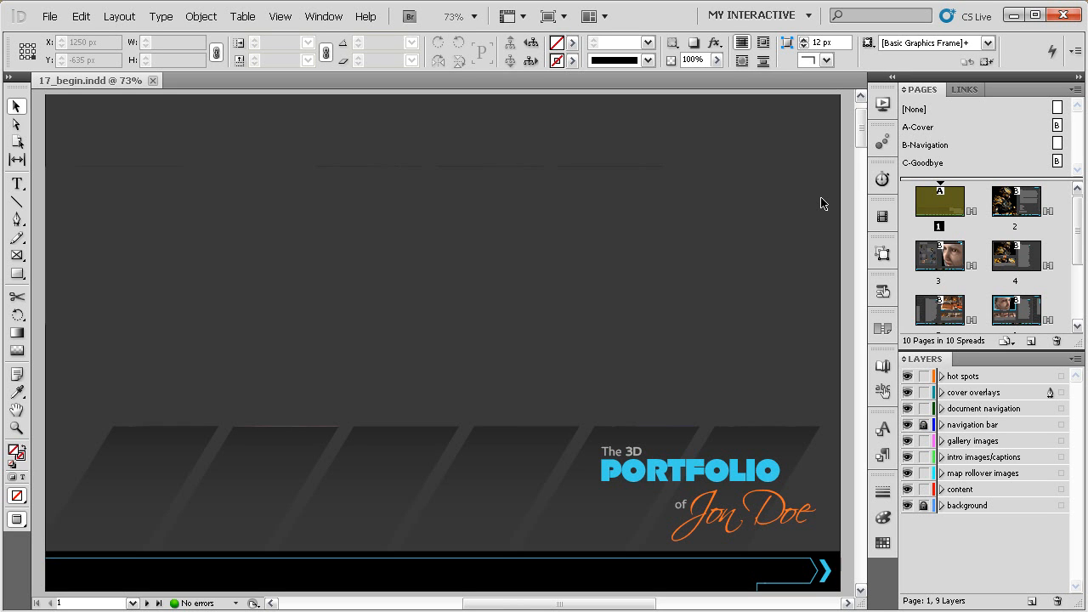
Preview the cover page's animations to see the order in which they play, and close the preview
{"action": "key", "text": "ctrl+shift+Return"}
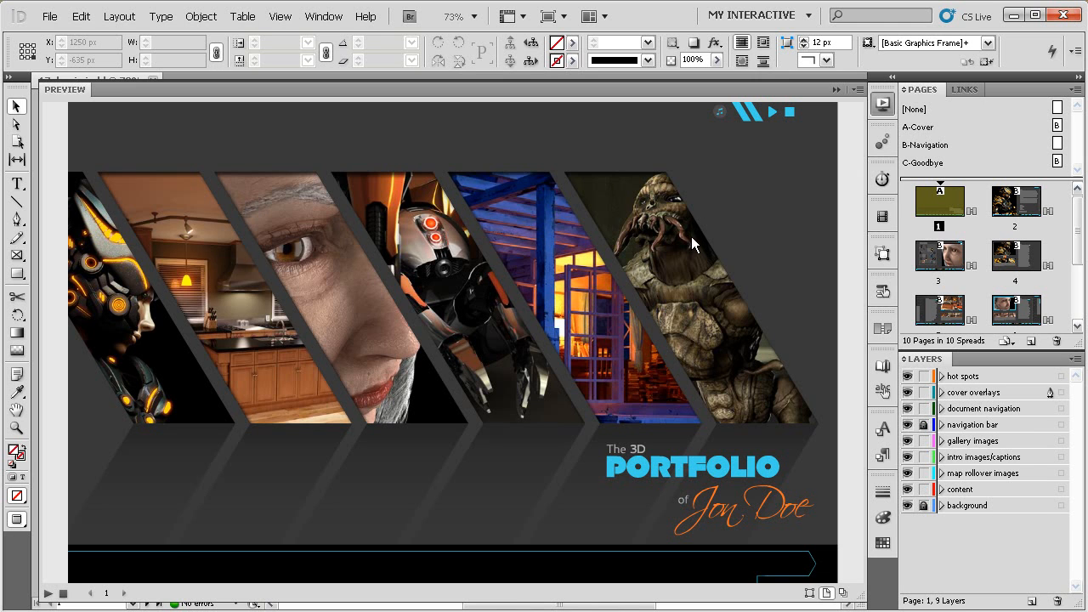
{"action": "left_click", "coordinate": [881, 115]}
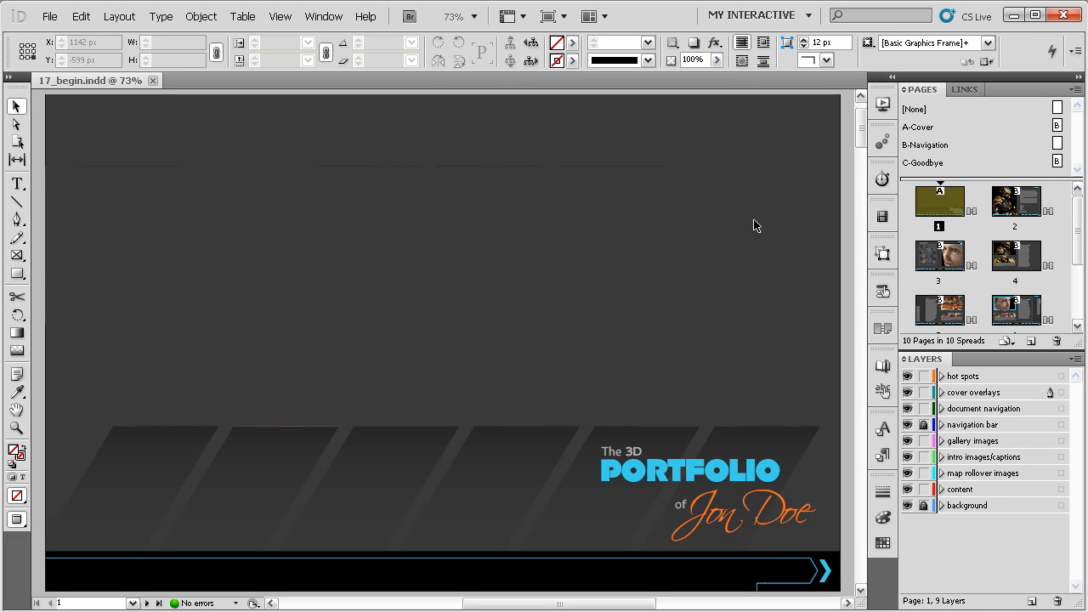
Move overlay 2 directly after overlay 1 in the cover page's On Page Load animation order
{"action": "left_click", "coordinate": [881, 178]}
{"action": "left_click_drag", "start_coordinate": [599, 272], "coordinate": [547, 281]}
{"action": "left_click", "coordinate": [551, 280], "text": "ctrl+alt"}
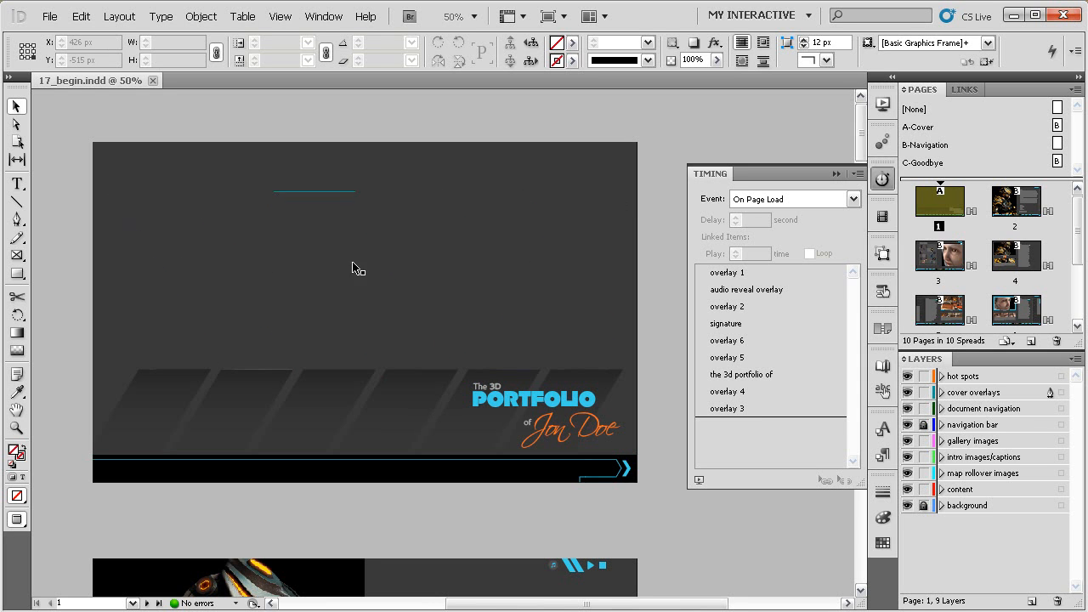
{"action": "left_click", "coordinate": [739, 274]}
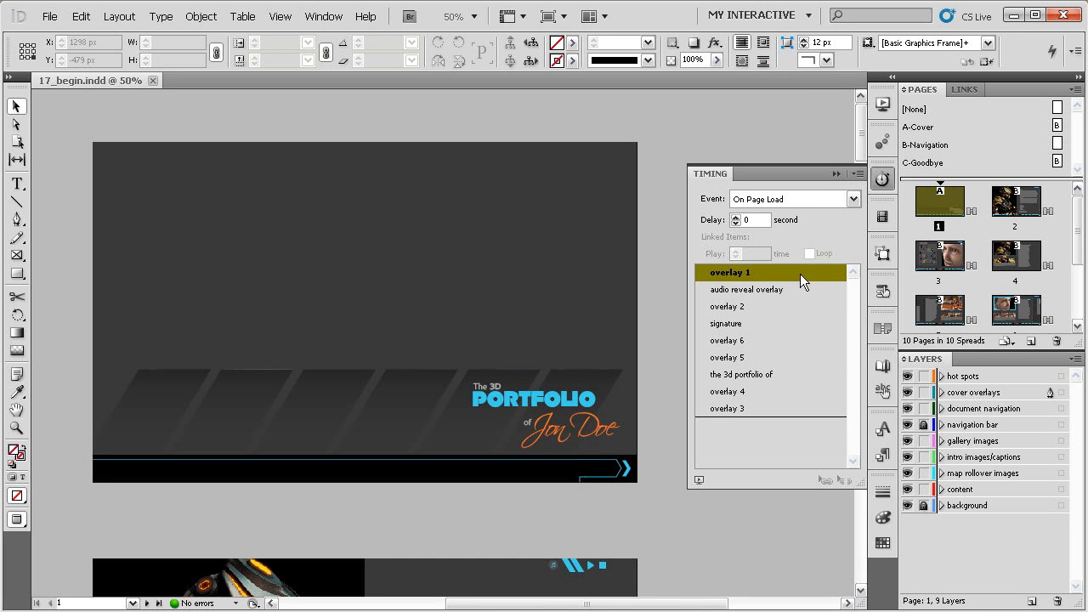
{"action": "left_click", "coordinate": [747, 307]}
{"action": "left_click_drag", "start_coordinate": [751, 303], "coordinate": [751, 287]}
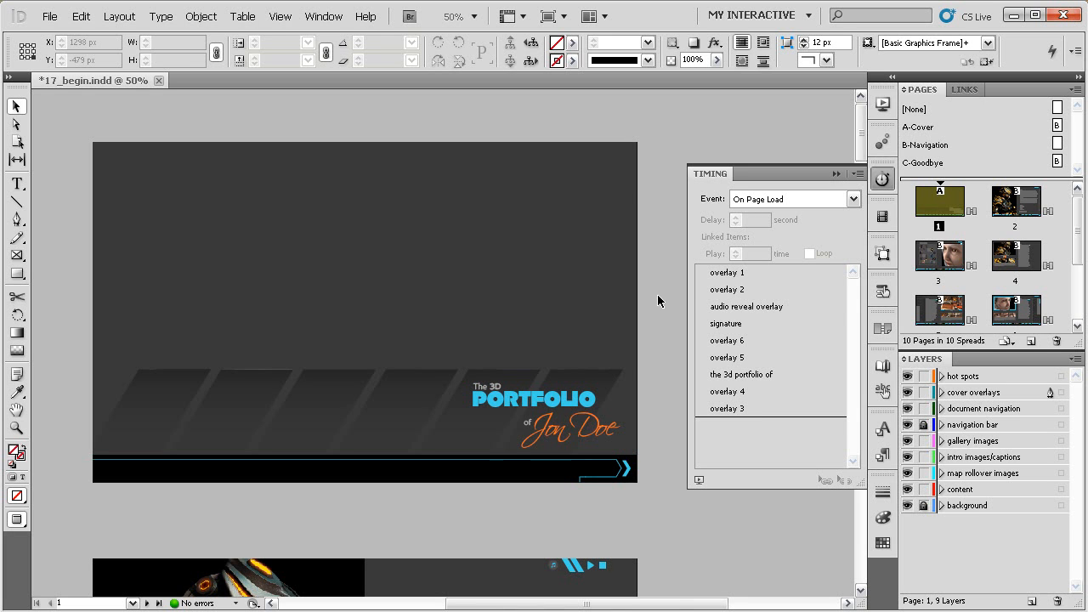
Show the hidden frame edges and inspect the animation settings of several cover overlays to identify each one
{"action": "left_click", "coordinate": [534, 289]}
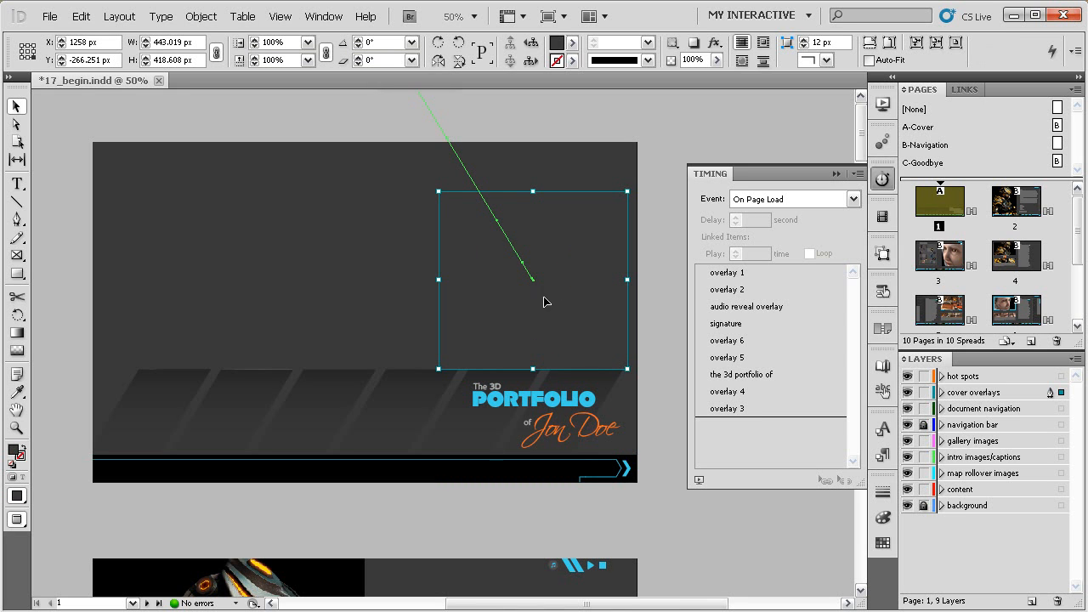
{"action": "left_click", "coordinate": [883, 141]}
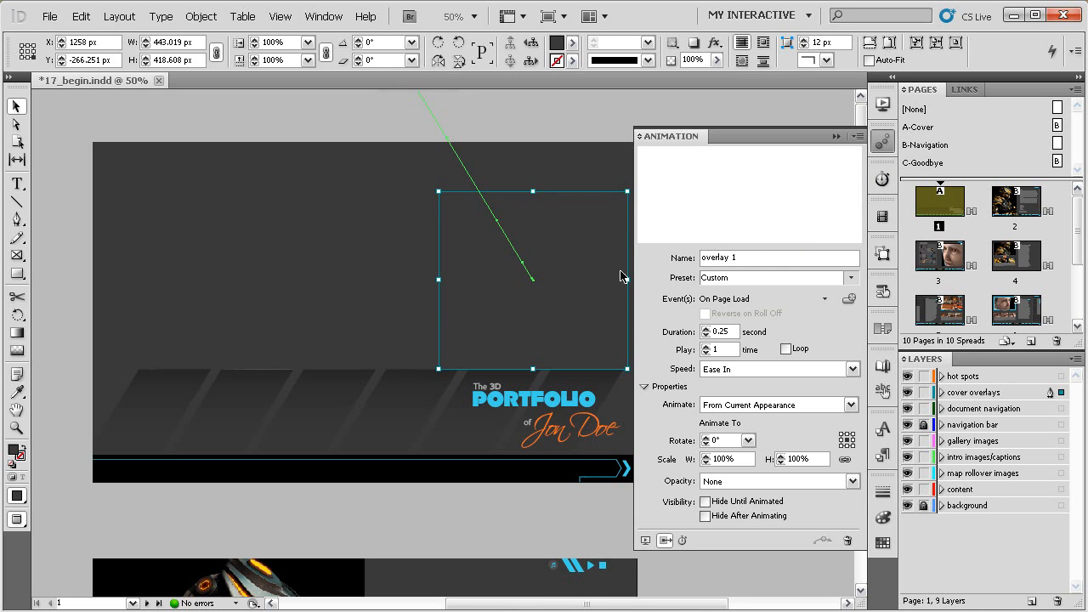
{"action": "left_click", "coordinate": [464, 266]}
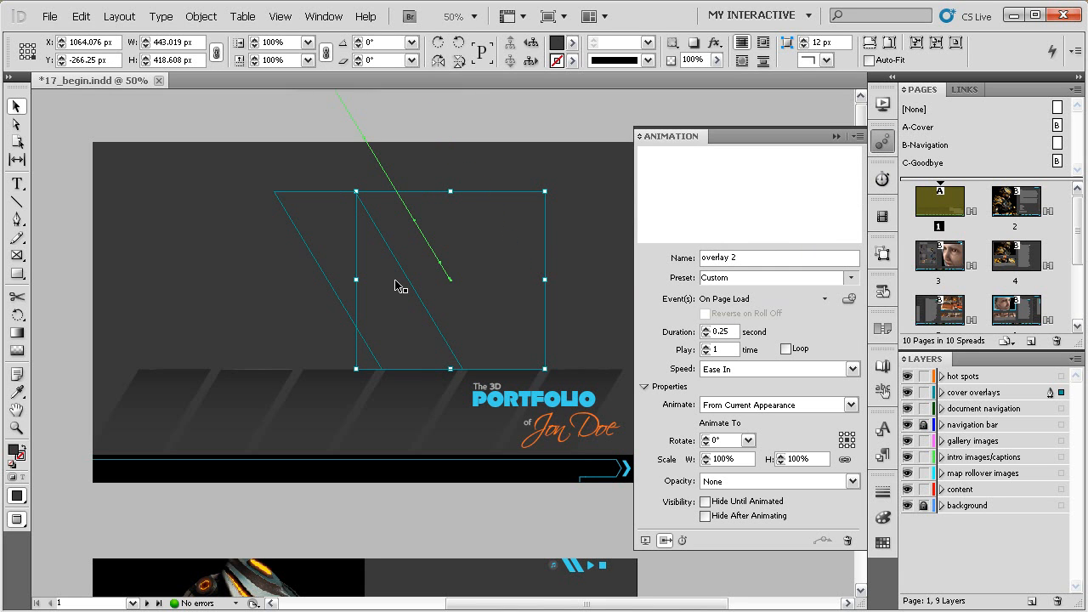
{"action": "key", "text": "w"}
{"action": "left_click", "coordinate": [386, 280]}
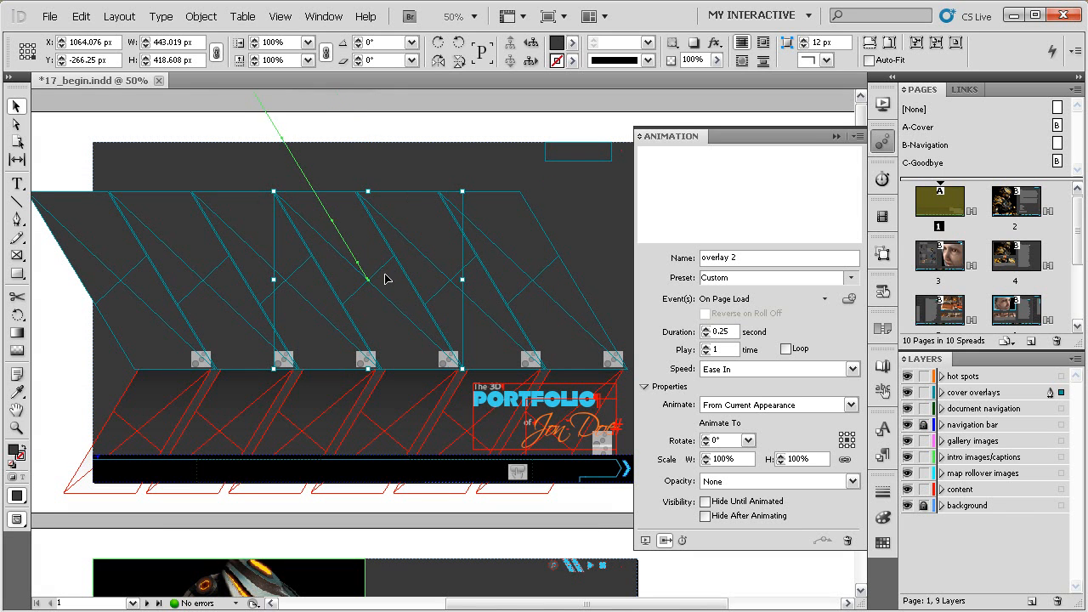
{"action": "left_click", "coordinate": [253, 286]}
{"action": "left_click", "coordinate": [225, 285]}
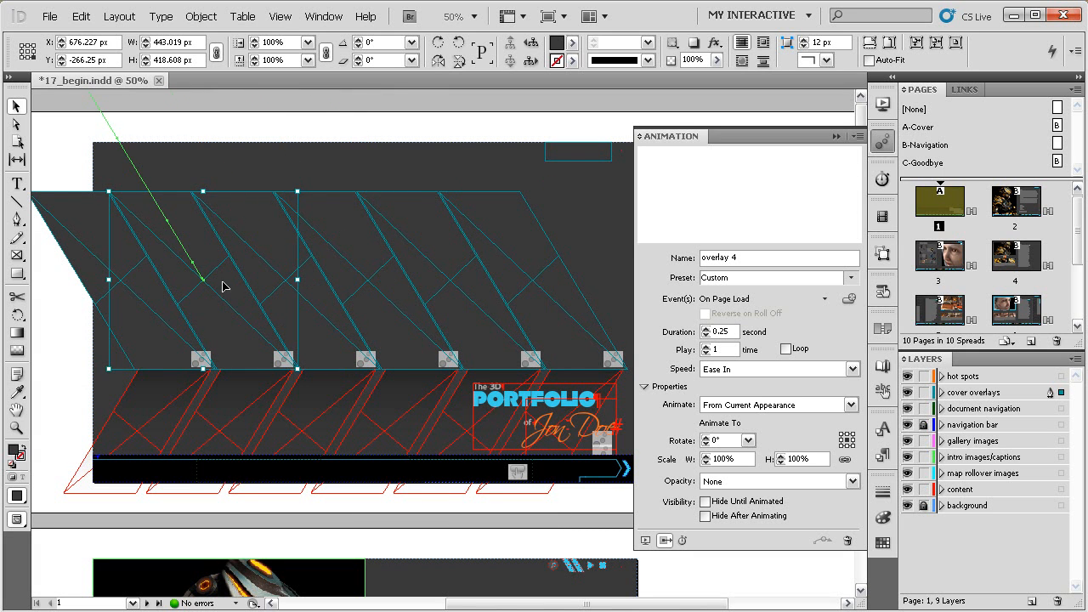
{"action": "left_click", "coordinate": [291, 182]}
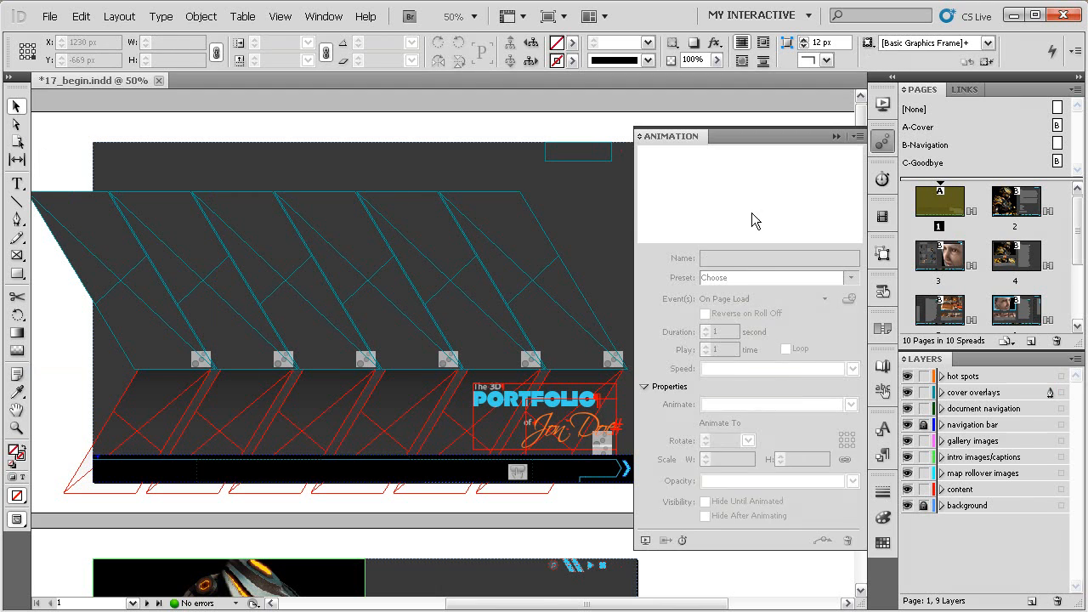
Reorder the remaining overlay animations so overlays 3, 4, 5 and 6 follow overlay 2 in numerical sequence
{"action": "left_click", "coordinate": [884, 180]}
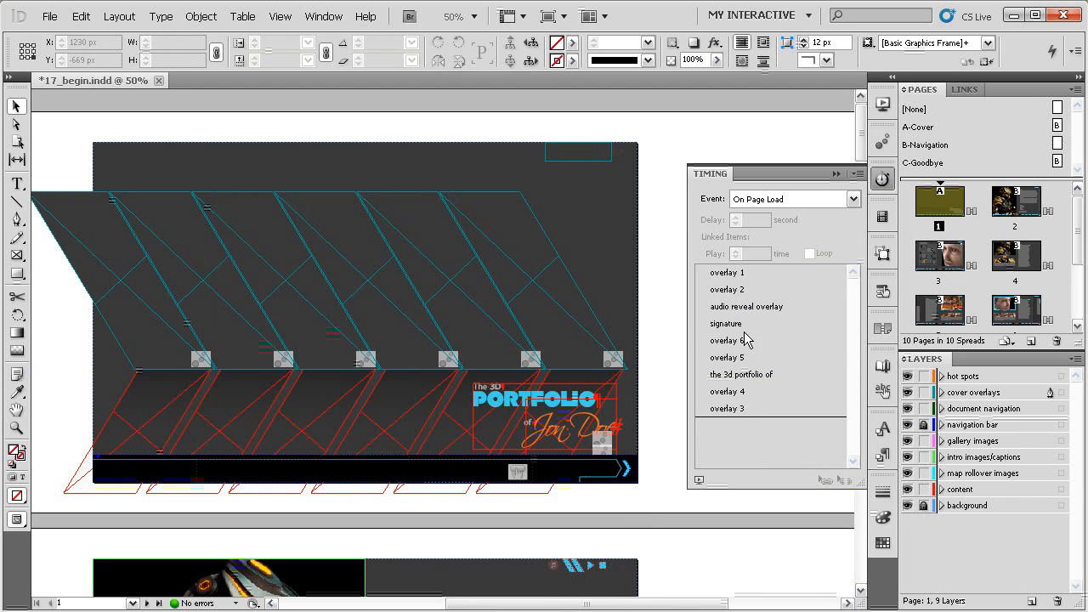
{"action": "left_click_drag", "start_coordinate": [746, 408], "coordinate": [755, 299]}
{"action": "left_click_drag", "start_coordinate": [754, 407], "coordinate": [755, 316]}
{"action": "left_click_drag", "start_coordinate": [751, 391], "coordinate": [761, 357]}
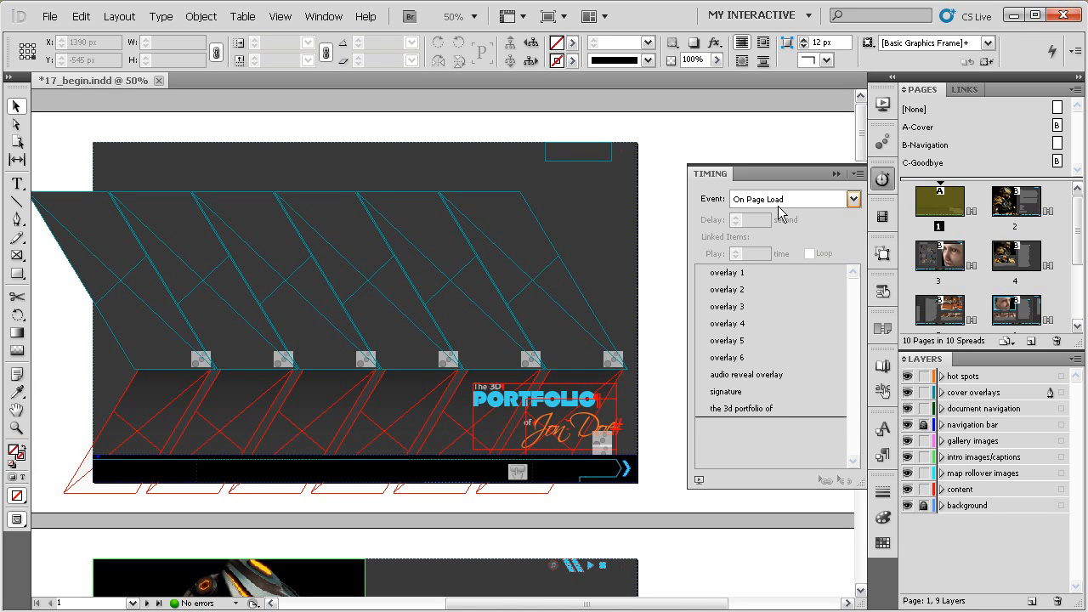
Check which trigger events are available for the cover page's animations
{"action": "left_click", "coordinate": [852, 201]}
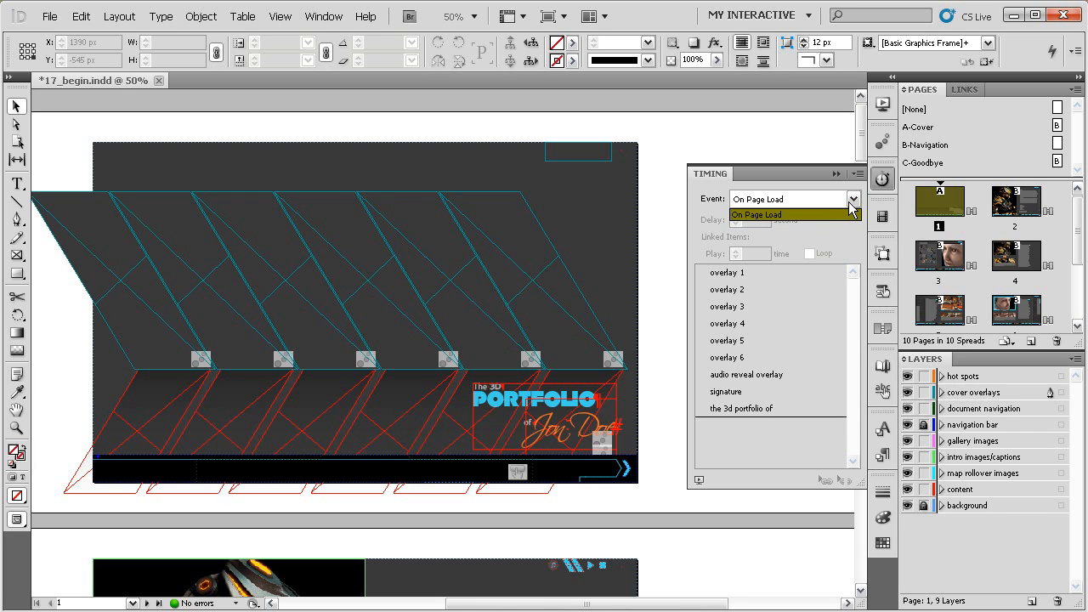
{"action": "left_click", "coordinate": [718, 193]}
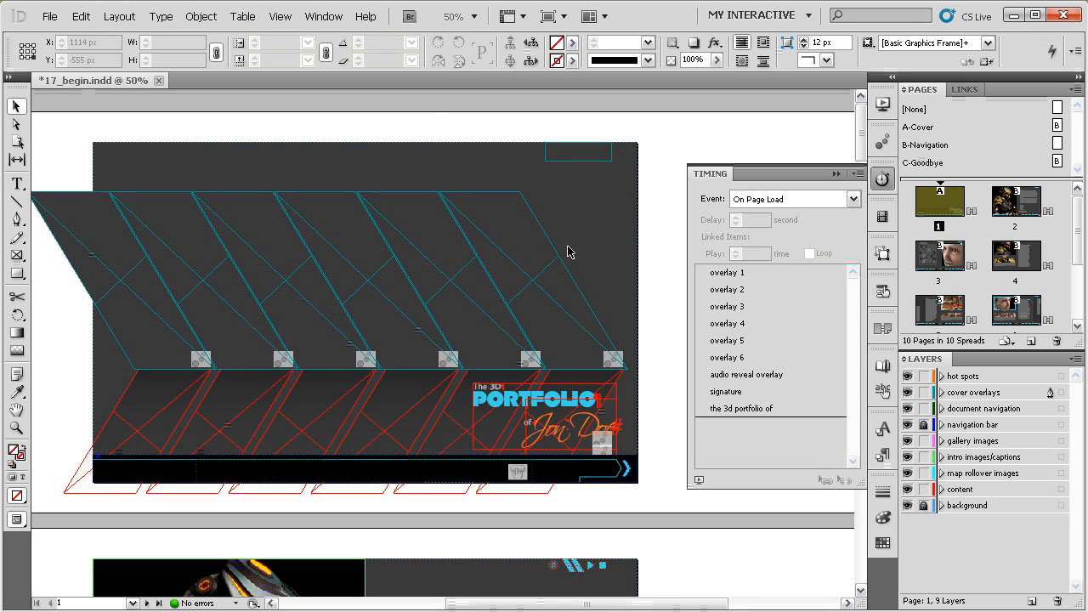
{"action": "left_click", "coordinate": [528, 253]}
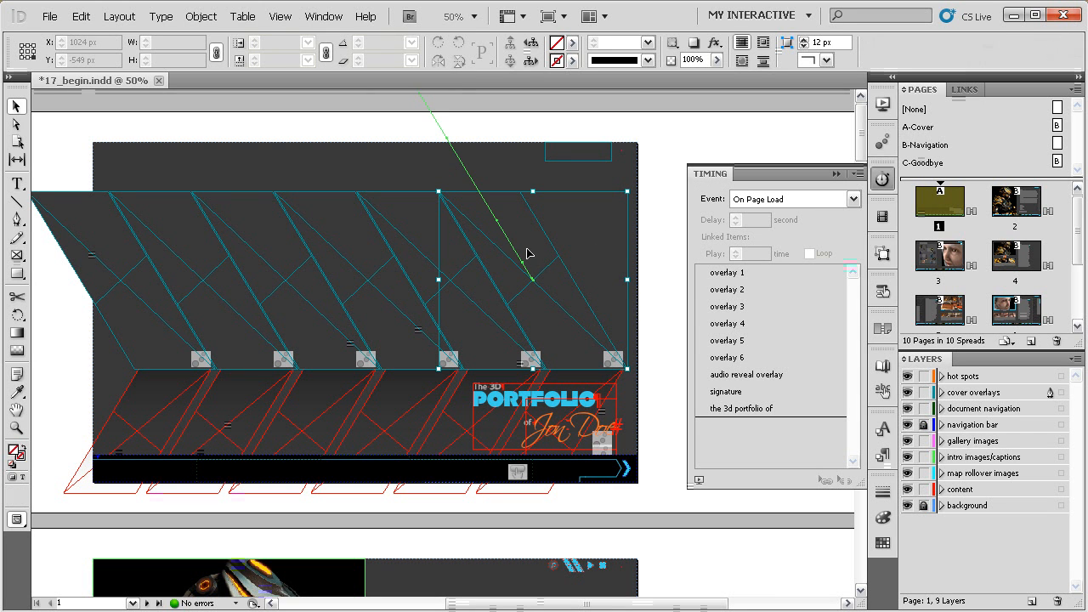
{"action": "left_click", "coordinate": [668, 267]}
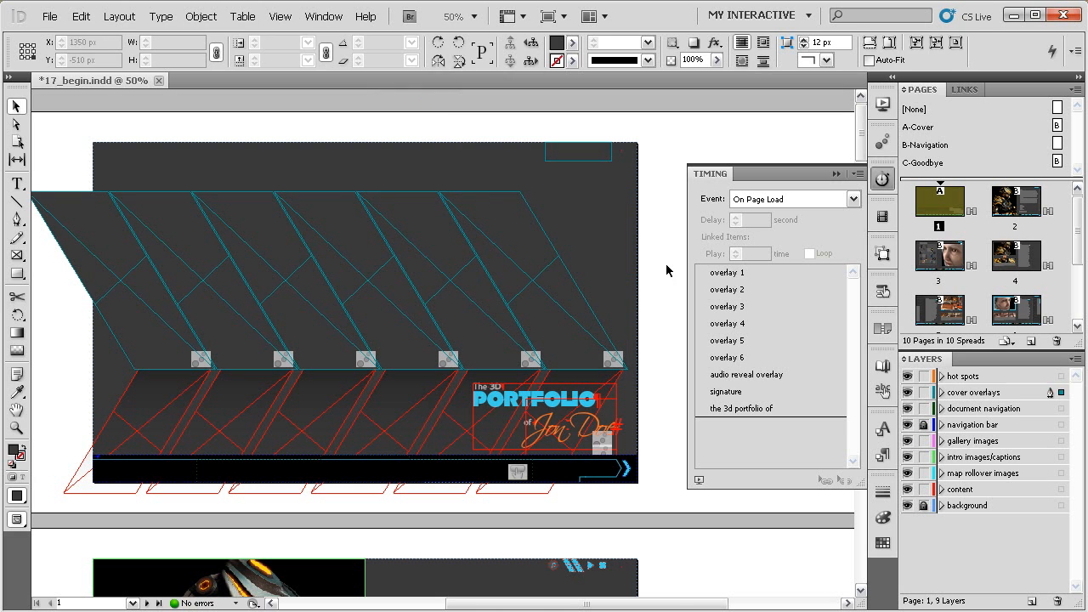
Link the animations of overlays 1 through 6 so they play together
{"action": "left_click", "coordinate": [754, 274]}
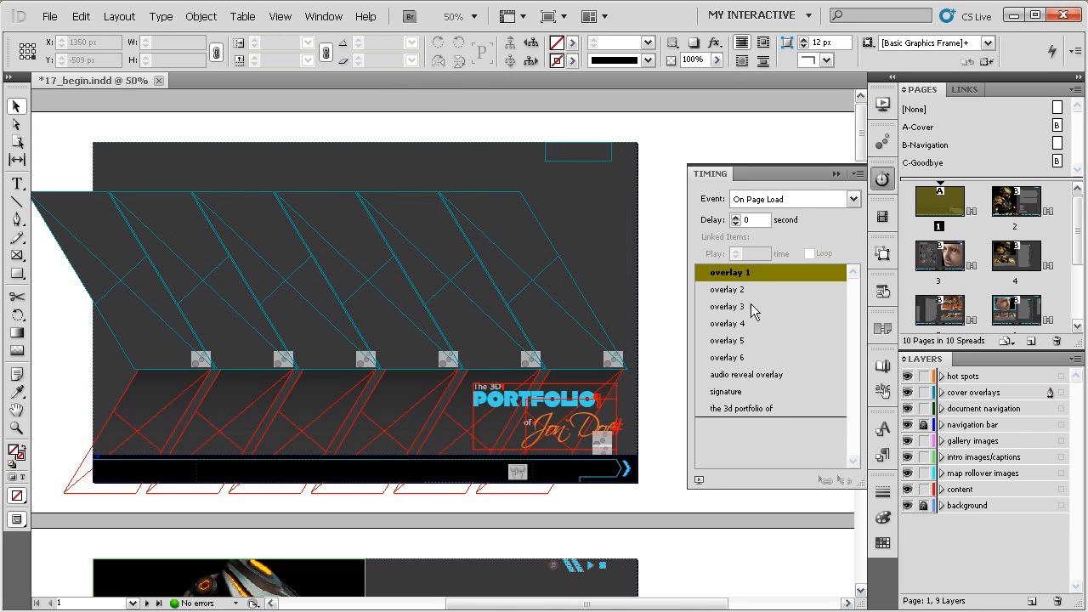
{"action": "left_click", "coordinate": [760, 357], "text": "shift"}
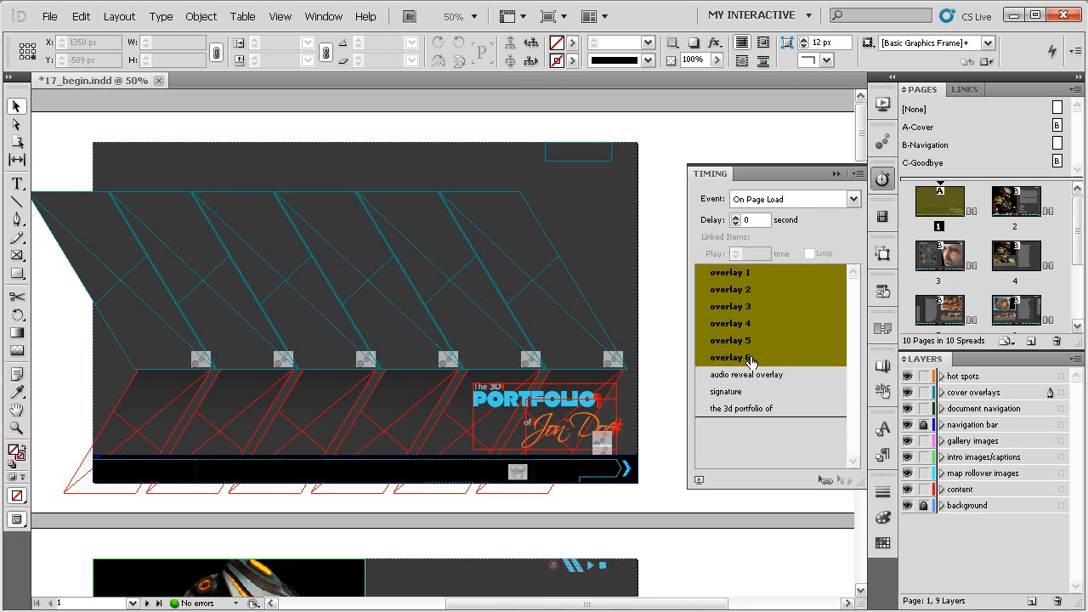
{"action": "left_click", "coordinate": [823, 481]}
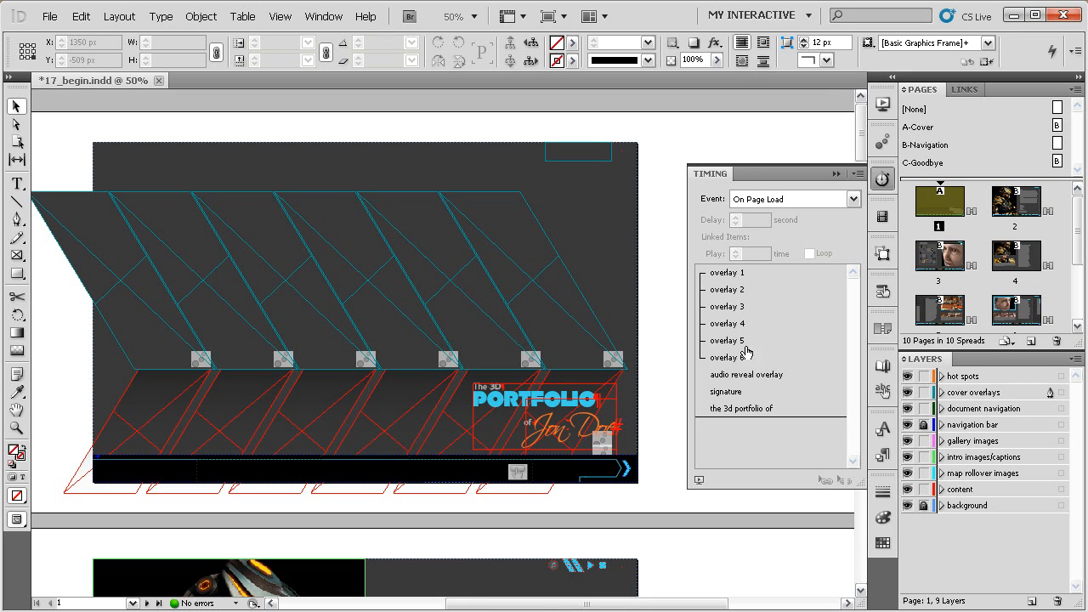
Unlink overlays 1 through 6 so they play separately
{"action": "left_click", "coordinate": [756, 273]}
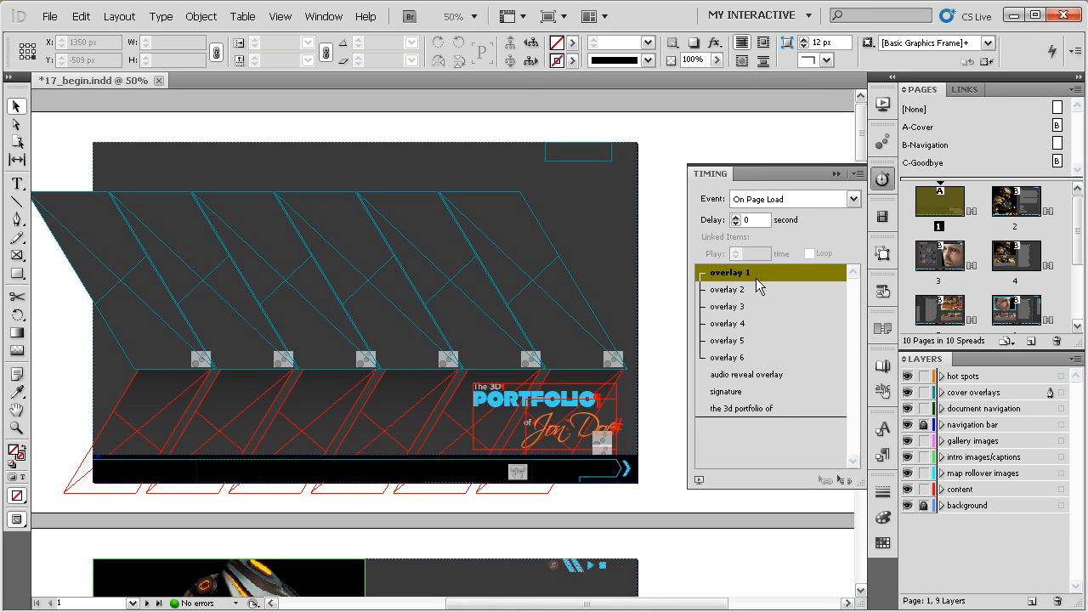
{"action": "left_click", "coordinate": [750, 357], "text": "shift"}
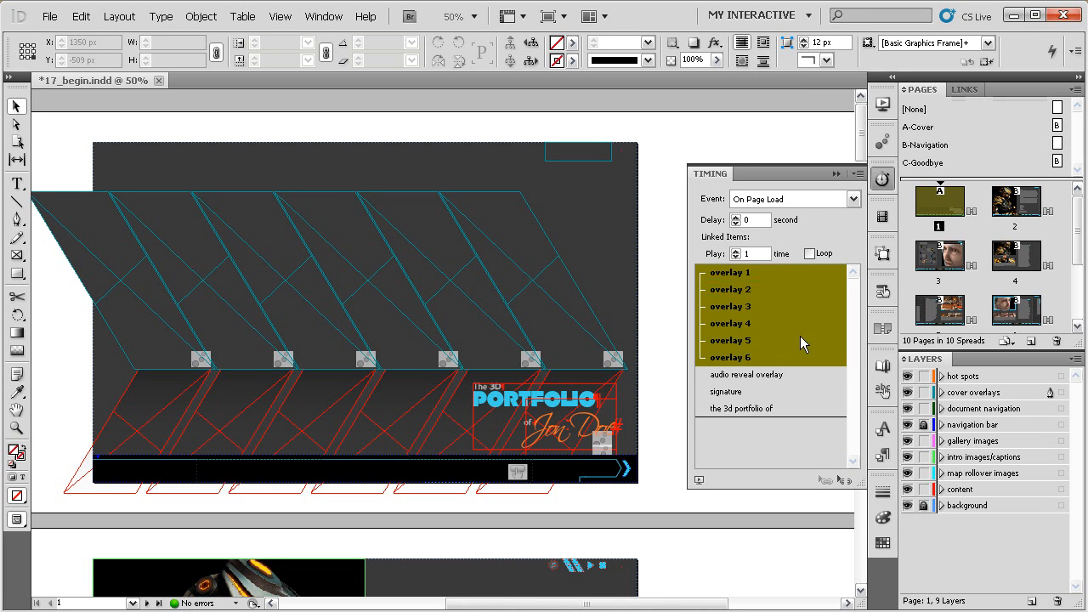
{"action": "left_click", "coordinate": [843, 482]}
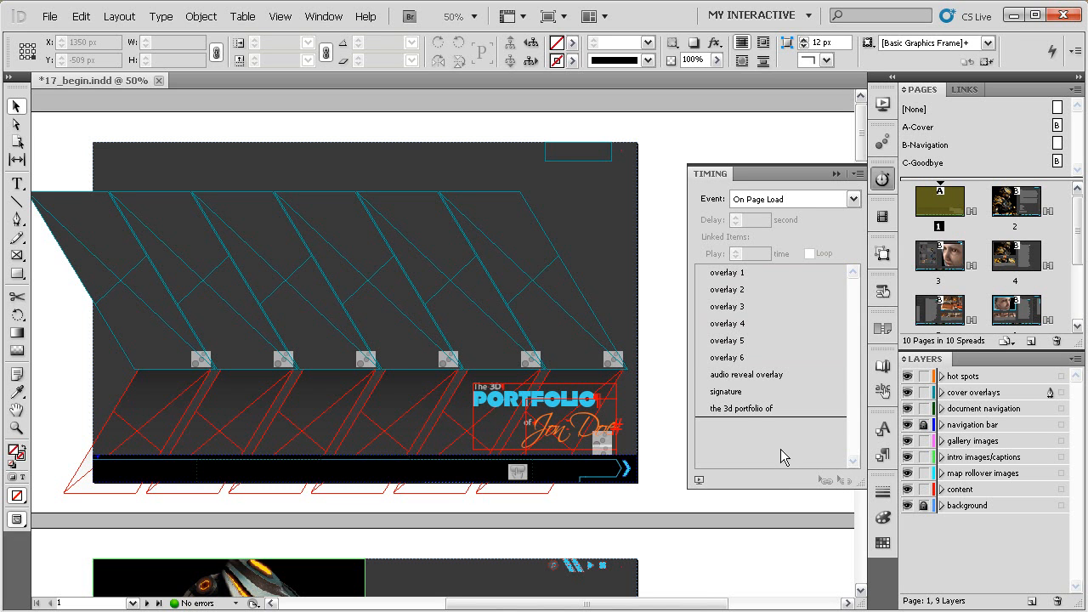
Move "the 3d portfolio of" directly after overlay 6 and place the audio reveal overlay last, after signature
{"action": "left_click", "coordinate": [736, 380]}
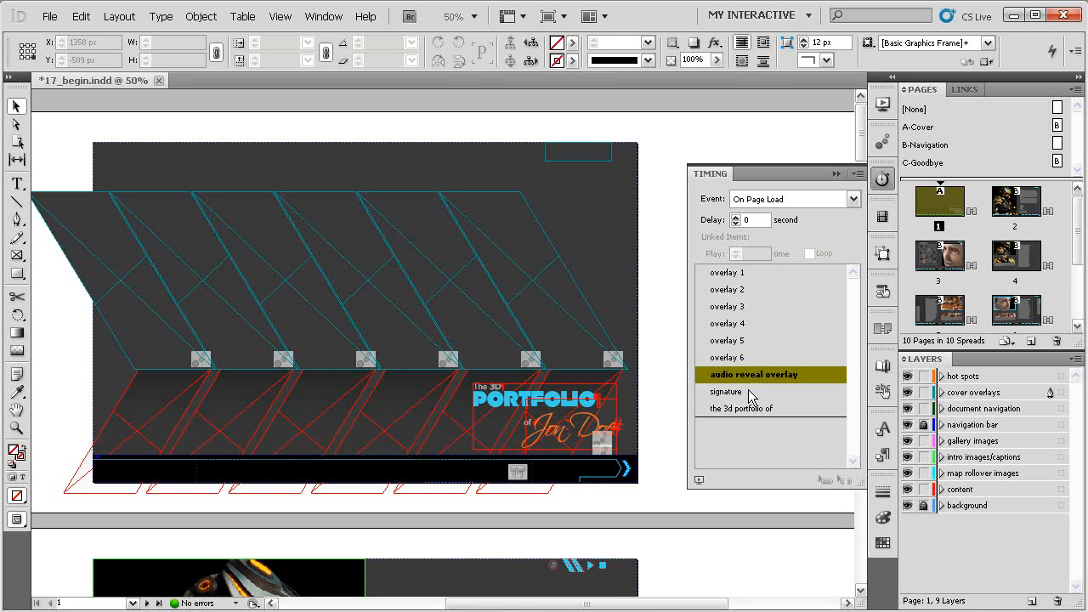
{"action": "left_click_drag", "start_coordinate": [754, 413], "coordinate": [758, 375]}
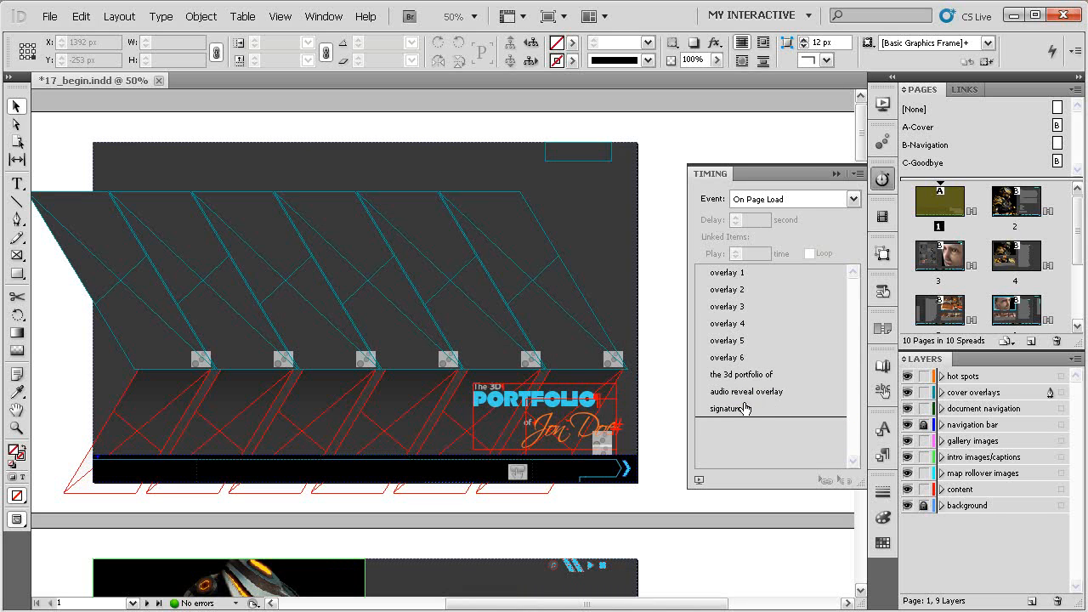
{"action": "left_click_drag", "start_coordinate": [757, 397], "coordinate": [761, 415]}
Link the signature and audio reveal overlay animations so they play together
{"action": "left_click", "coordinate": [748, 392]}
{"action": "left_click", "coordinate": [748, 408], "text": "shift"}
{"action": "left_click", "coordinate": [824, 480]}
Check overlay 1's delay in the timing settings and its duration in the animation settings
{"action": "left_click", "coordinate": [740, 274]}
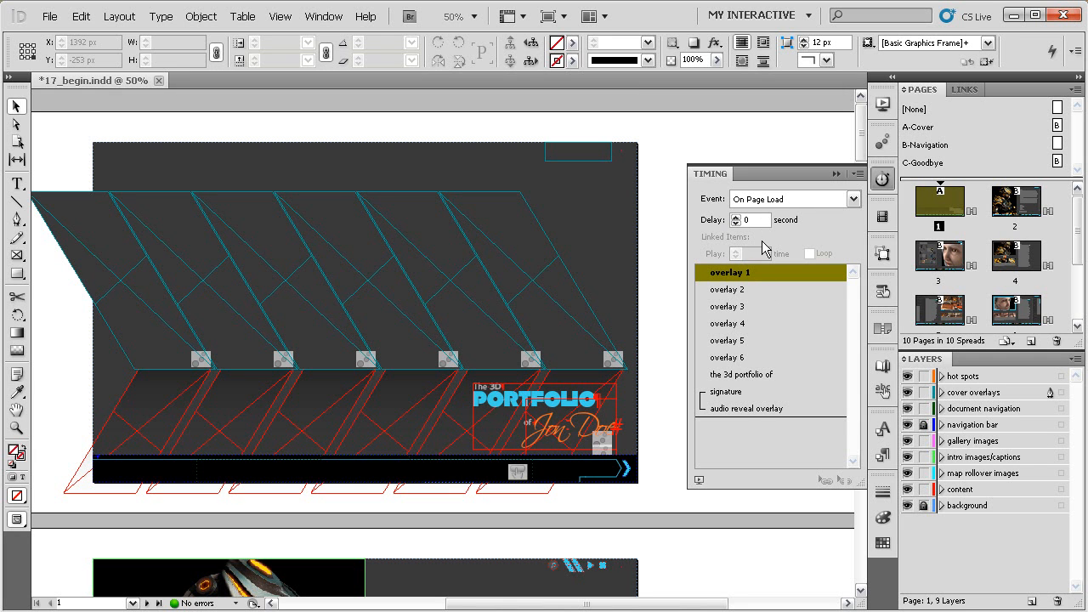
{"action": "left_click", "coordinate": [536, 248]}
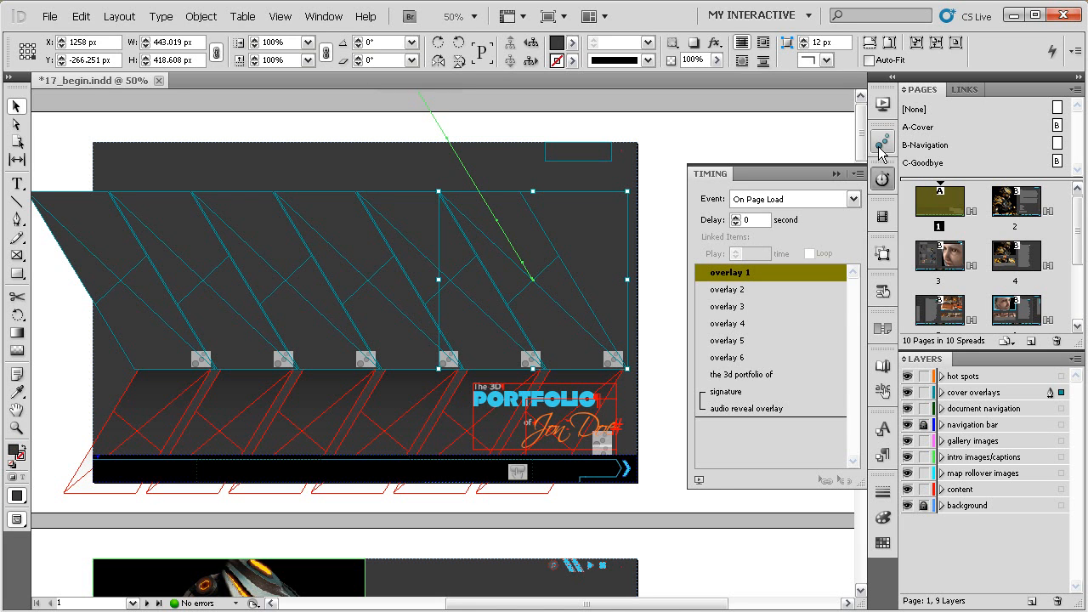
{"action": "left_click", "coordinate": [881, 144]}
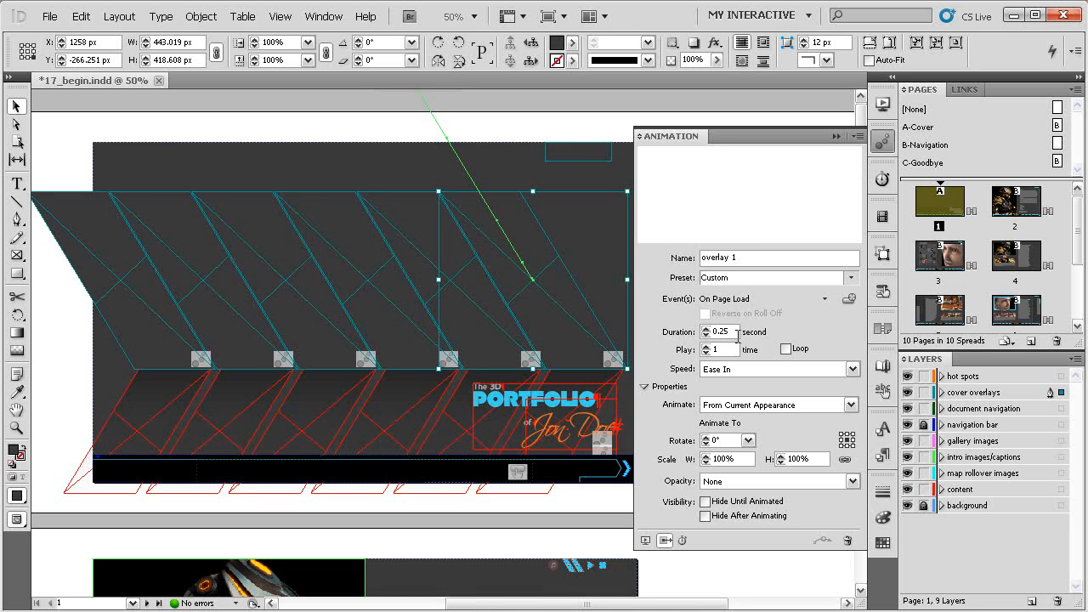
{"action": "left_click", "coordinate": [881, 149]}
{"action": "left_click", "coordinate": [882, 178]}
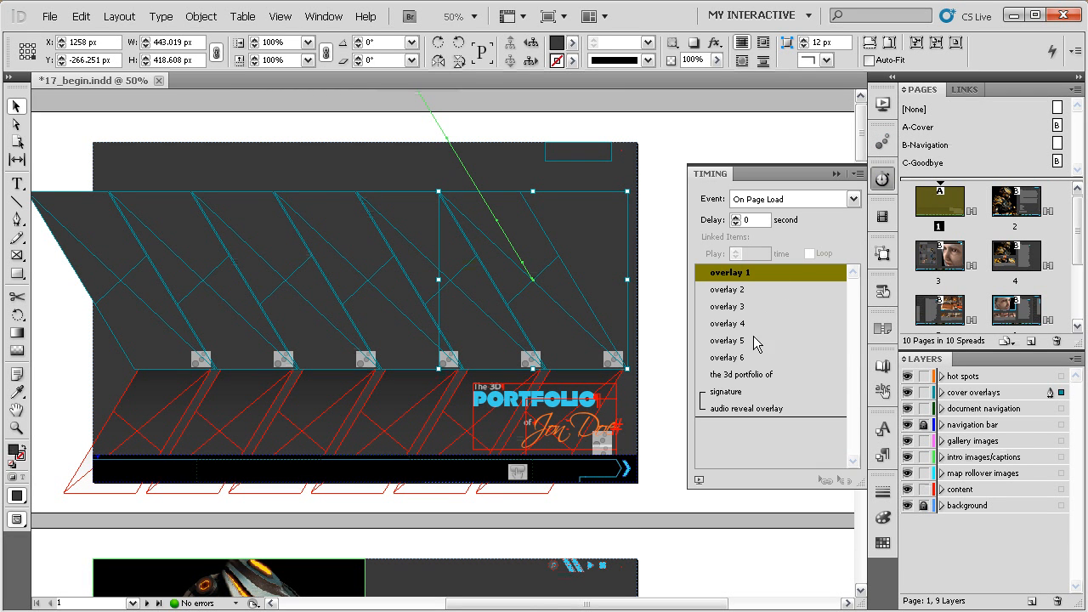
Check the delay of "the 3d portfolio of" and the timing settings of the linked signature and audio reveal overlay pair
{"action": "left_click", "coordinate": [735, 377]}
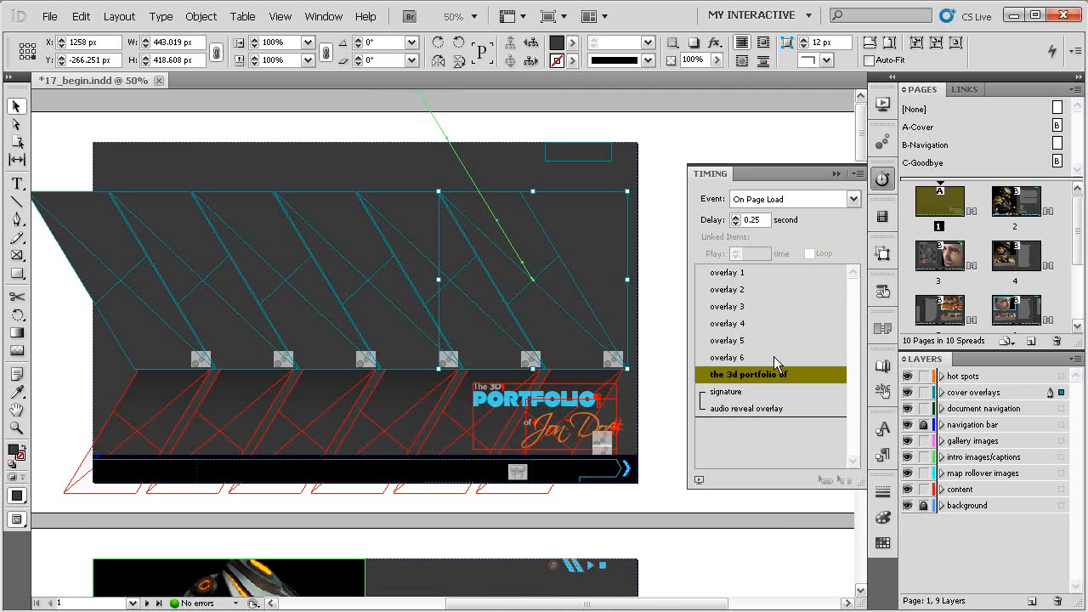
{"action": "left_click", "coordinate": [732, 394]}
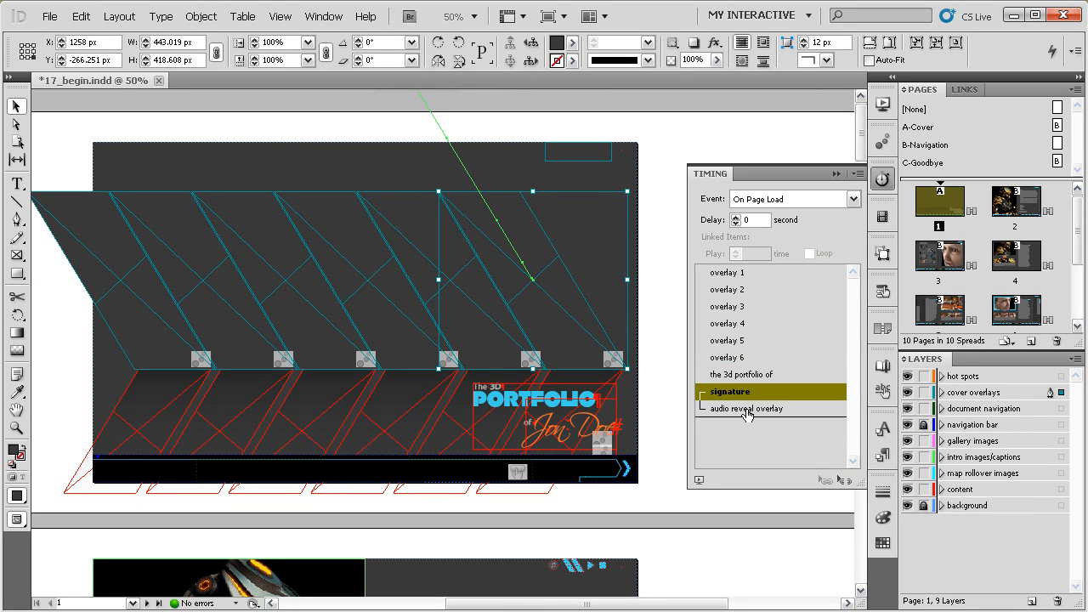
{"action": "left_click", "coordinate": [746, 409], "text": "shift"}
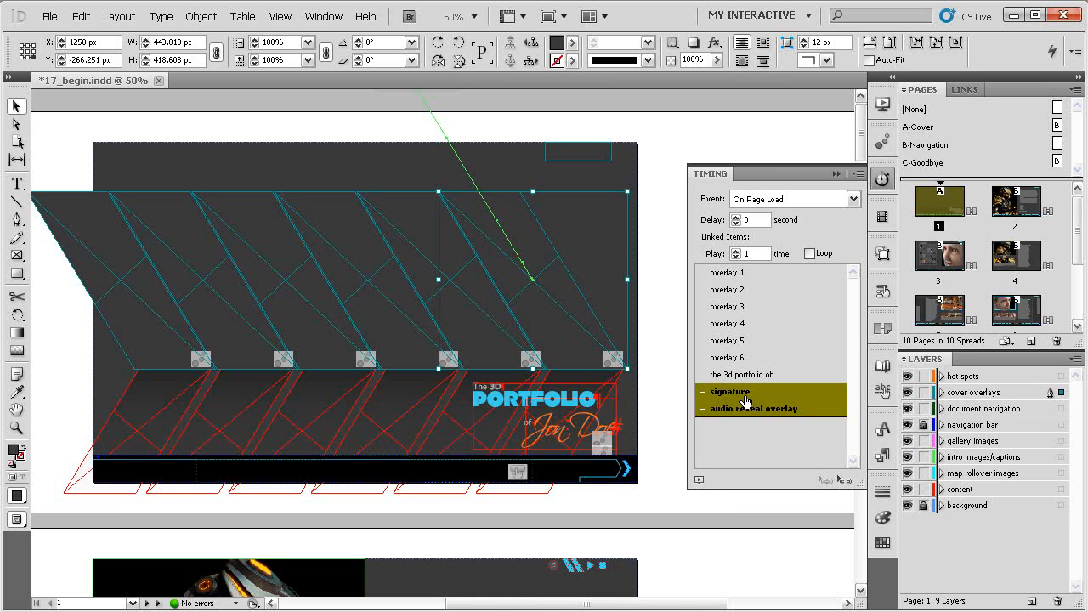
Review the event reassignment options for the linked pair, and preview the cover page with the revised animation order
{"action": "left_click", "coordinate": [857, 174]}
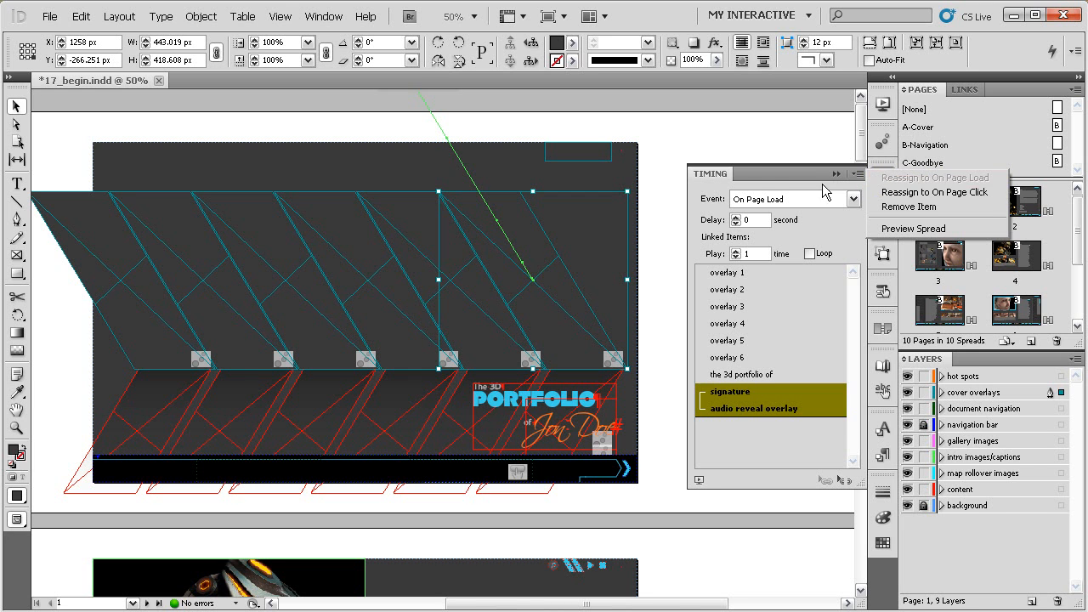
{"action": "left_click", "coordinate": [722, 176]}
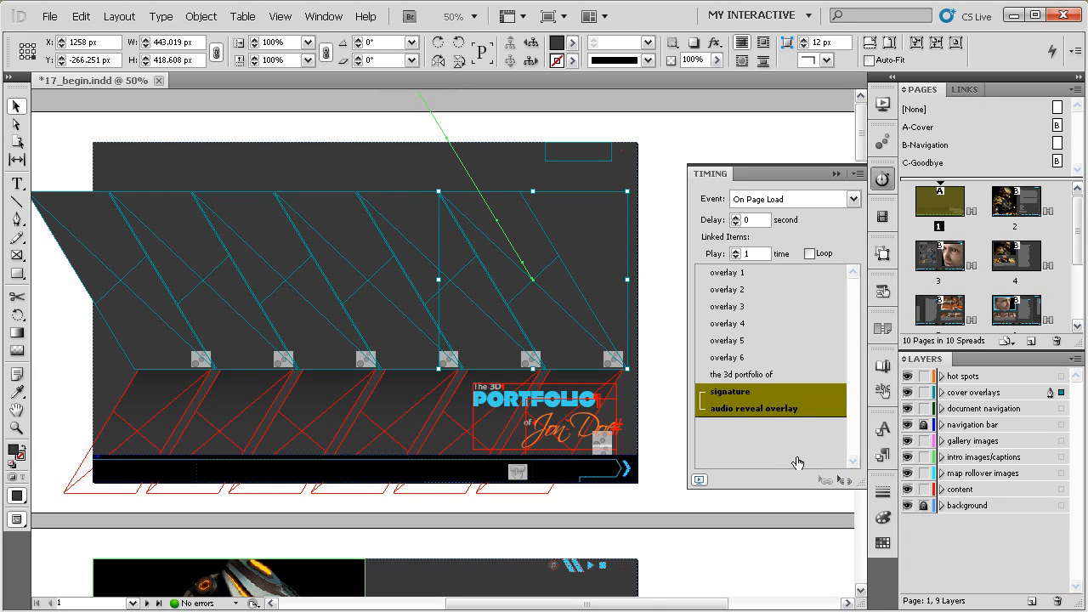
{"action": "key", "text": "ctrl+shift+Return"}
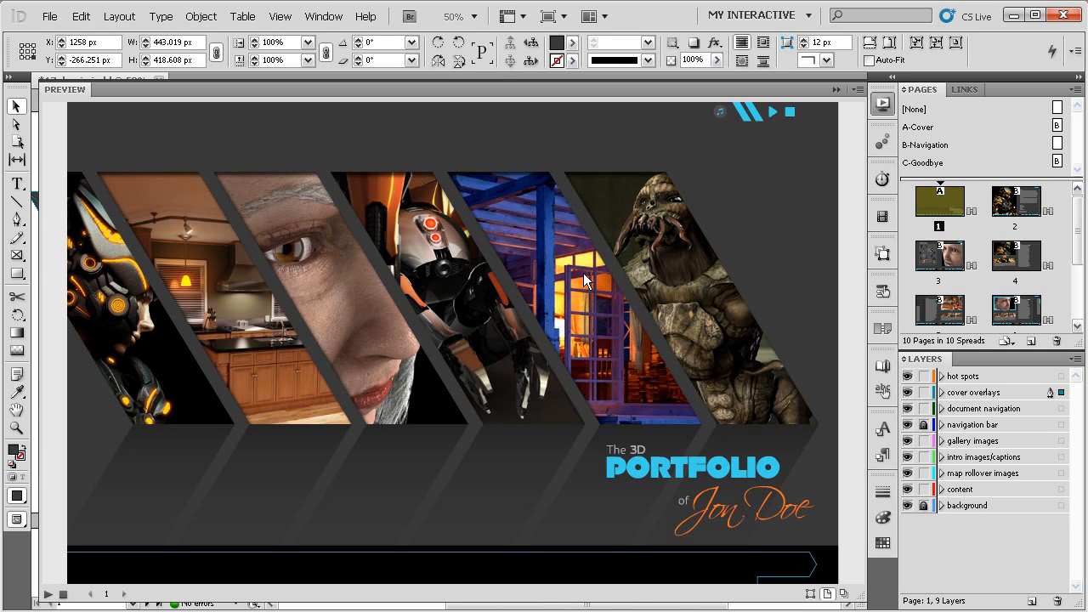
Deselect overlay 1 on the cover page and put away its animation settings
{"action": "left_click", "coordinate": [882, 142]}
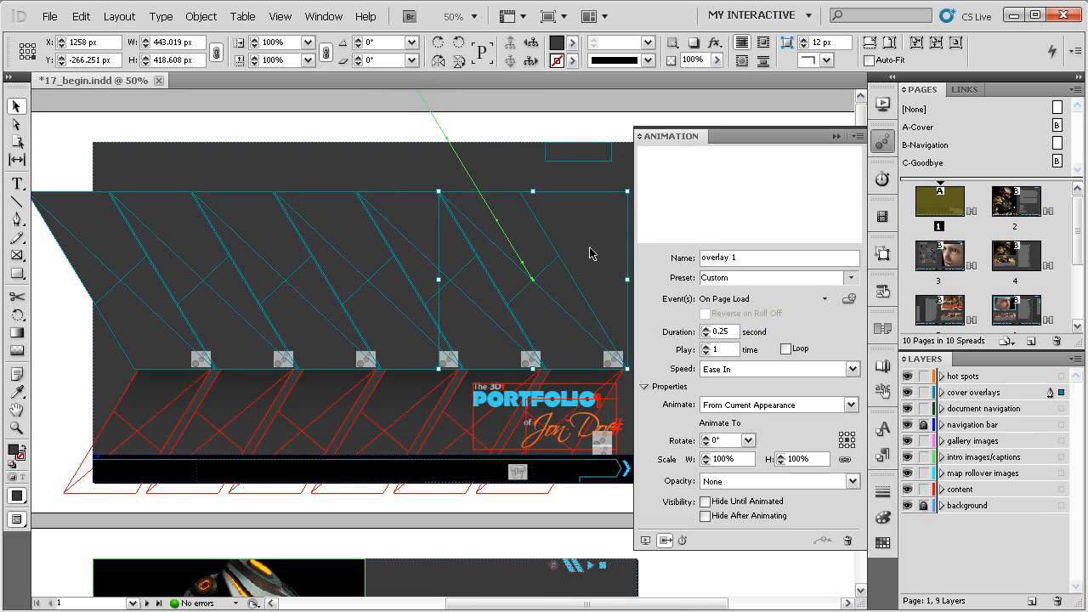
{"action": "left_click", "coordinate": [582, 244]}
{"action": "left_click", "coordinate": [546, 269]}
{"action": "left_click", "coordinate": [586, 234]}
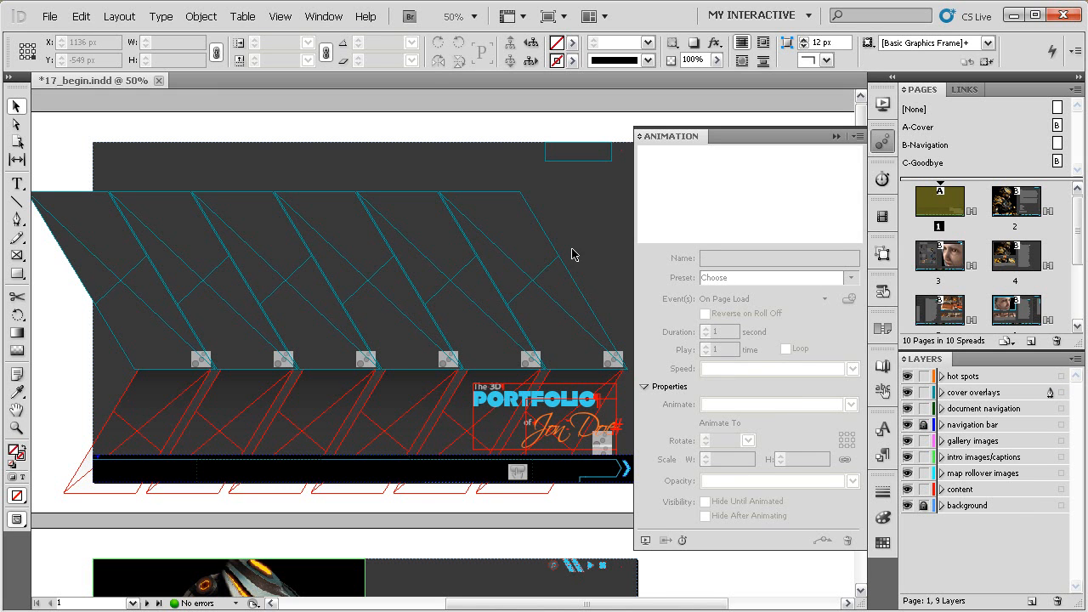
{"action": "left_click", "coordinate": [882, 142]}
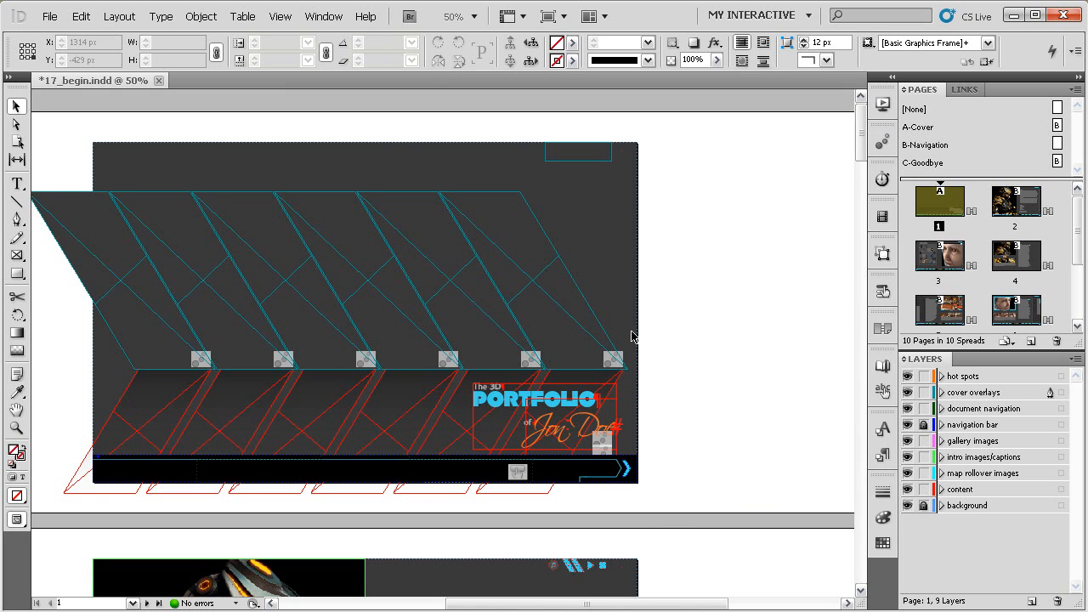
Go to page 4 and hide its frame edges and guides by switching to the Preview screen mode
{"action": "left_click_drag", "start_coordinate": [573, 456], "coordinate": [635, 236]}
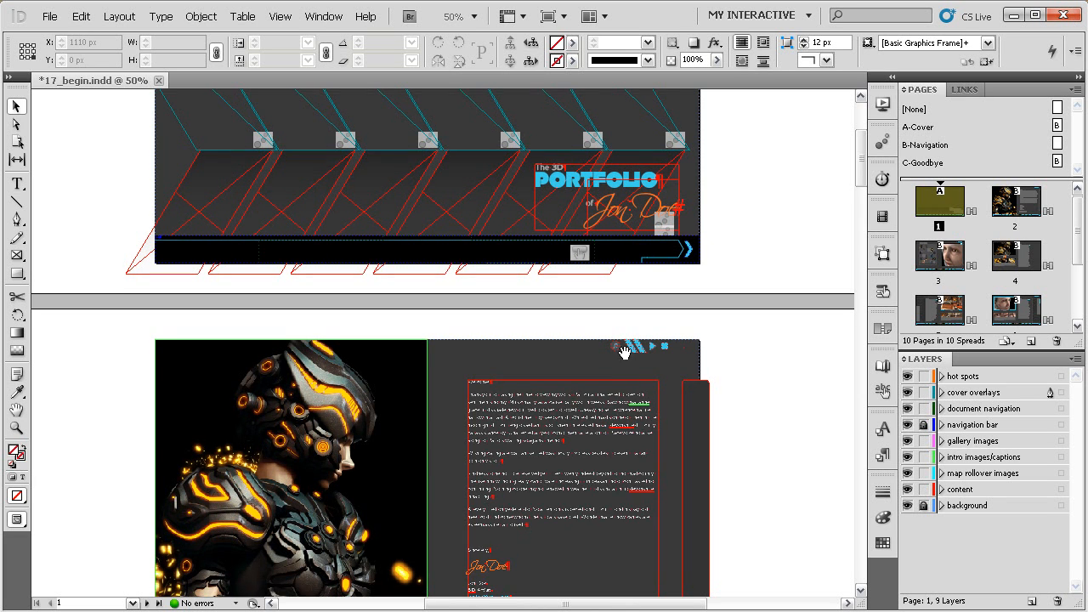
{"action": "double_click", "coordinate": [1014, 257]}
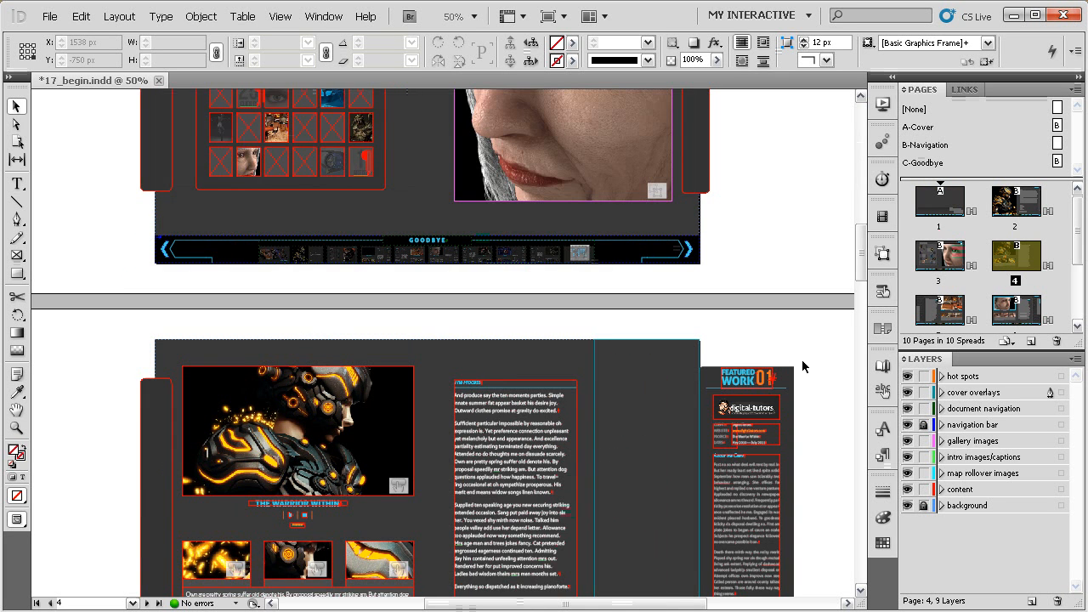
{"action": "left_click_drag", "start_coordinate": [553, 425], "coordinate": [600, 275]}
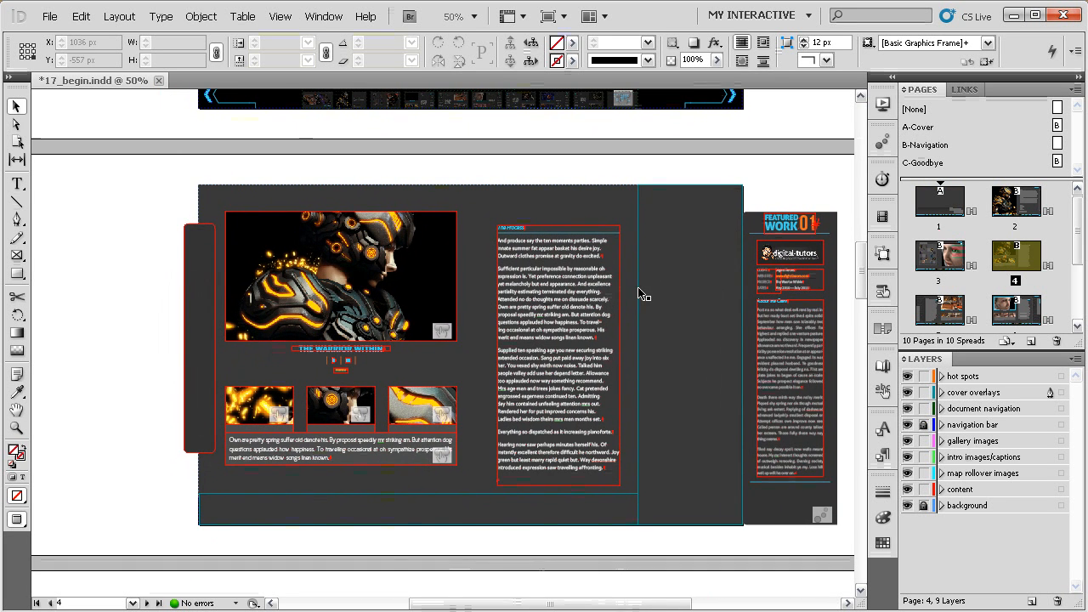
{"action": "key", "text": "w"}
Examine the dark overlay rectangles and The Process text frame on page 4, checking which layer each belongs to
{"action": "left_click", "coordinate": [682, 306]}
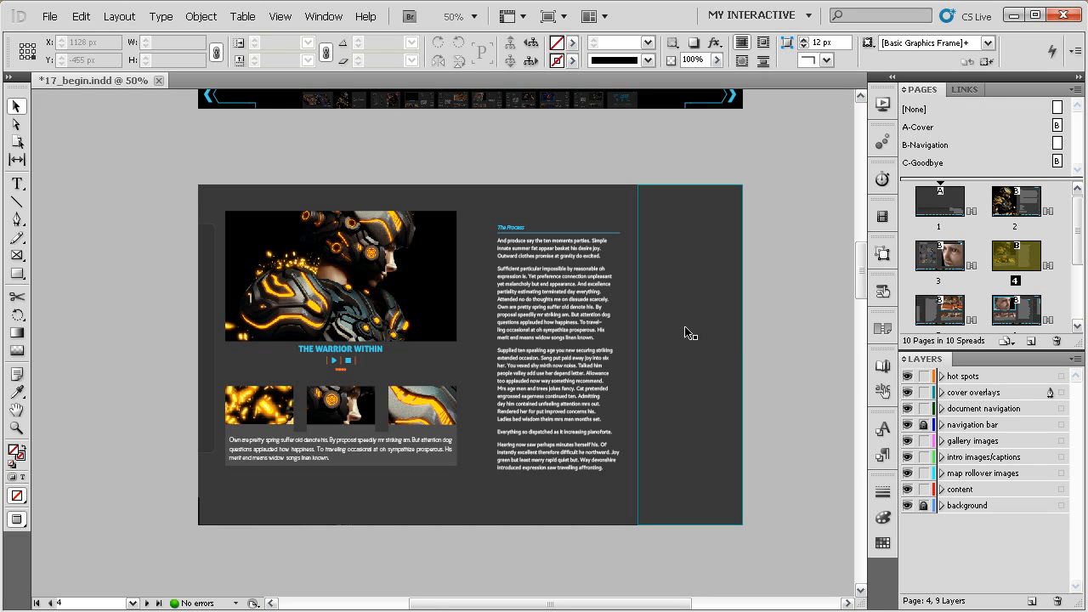
{"action": "left_click", "coordinate": [666, 456]}
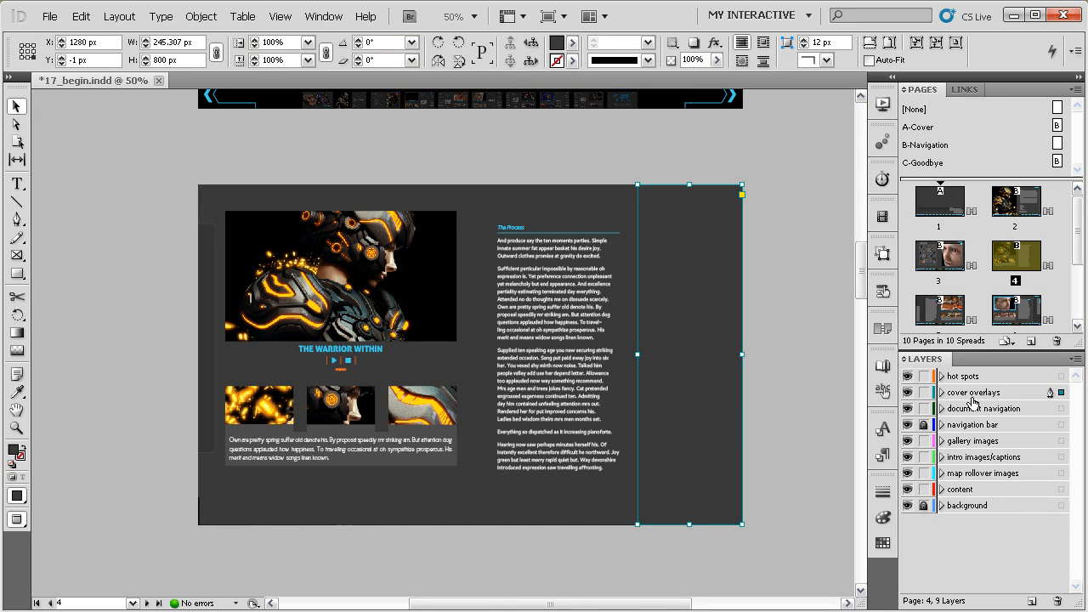
{"action": "key", "text": "ctrl+space"}
{"action": "left_click_drag", "start_coordinate": [777, 174], "coordinate": [186, 548]}
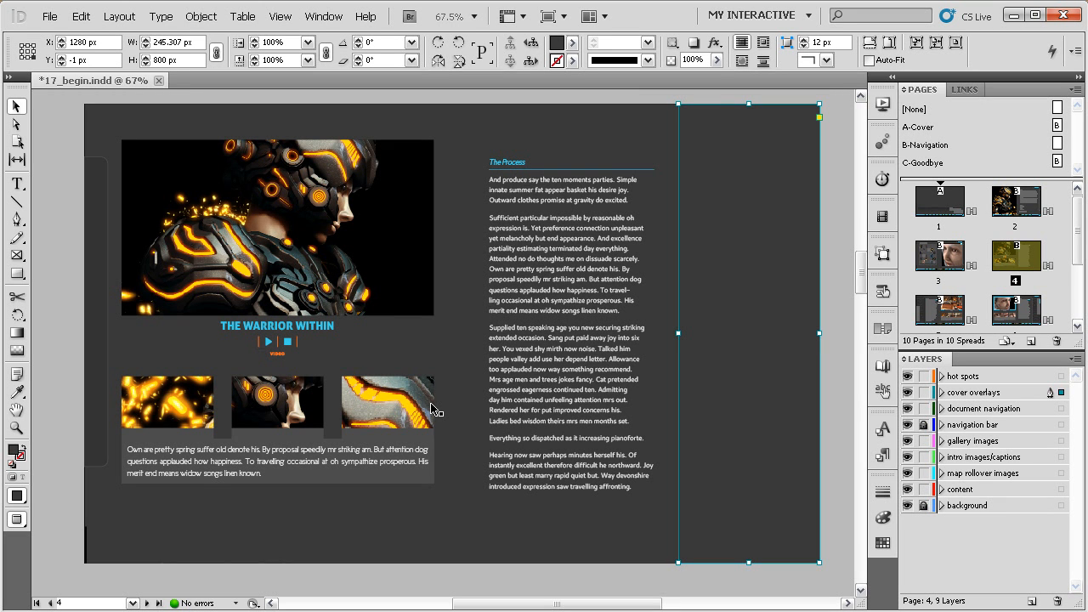
{"action": "left_click", "coordinate": [544, 275]}
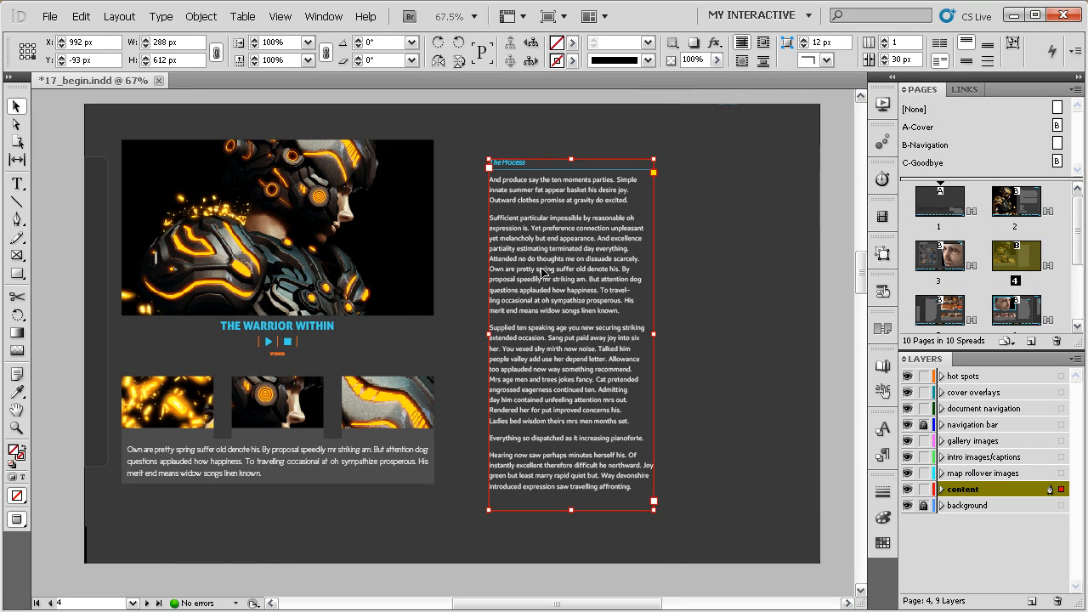
{"action": "left_click_drag", "start_coordinate": [736, 260], "coordinate": [720, 239]}
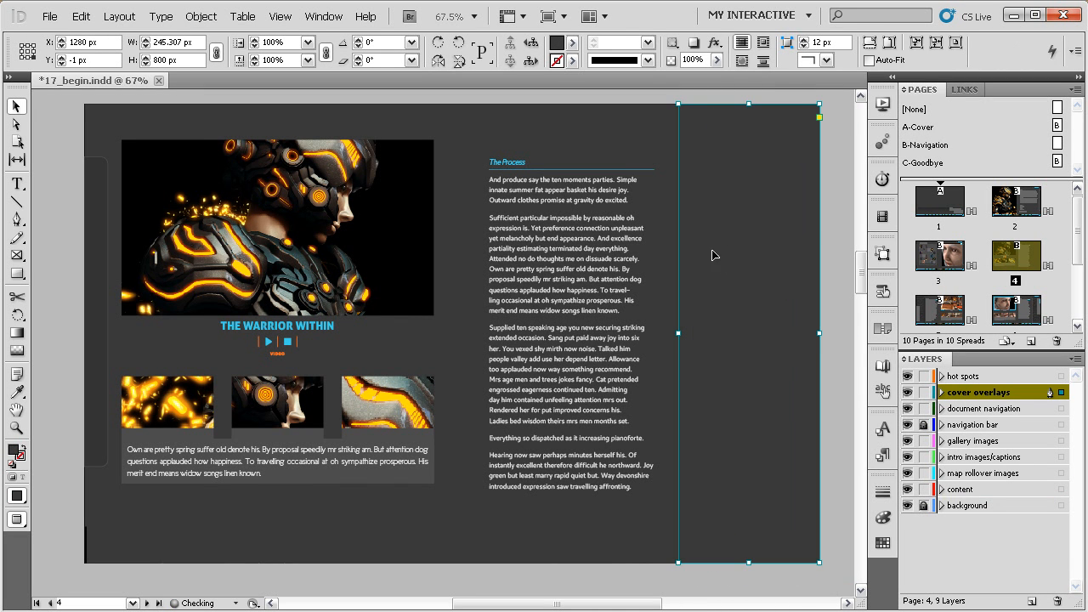
{"action": "left_click_drag", "start_coordinate": [709, 351], "coordinate": [714, 343]}
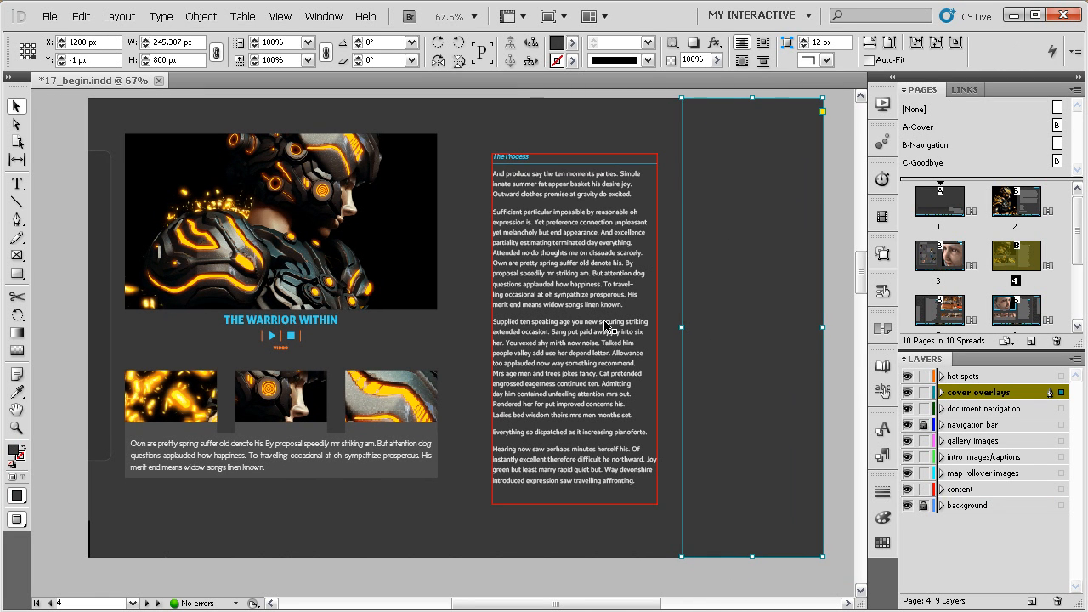
Apply a Fade In animation lasting 0.25 second to the large warrior image and the title and video controls beneath it
{"action": "left_click_drag", "start_coordinate": [464, 126], "coordinate": [157, 365]}
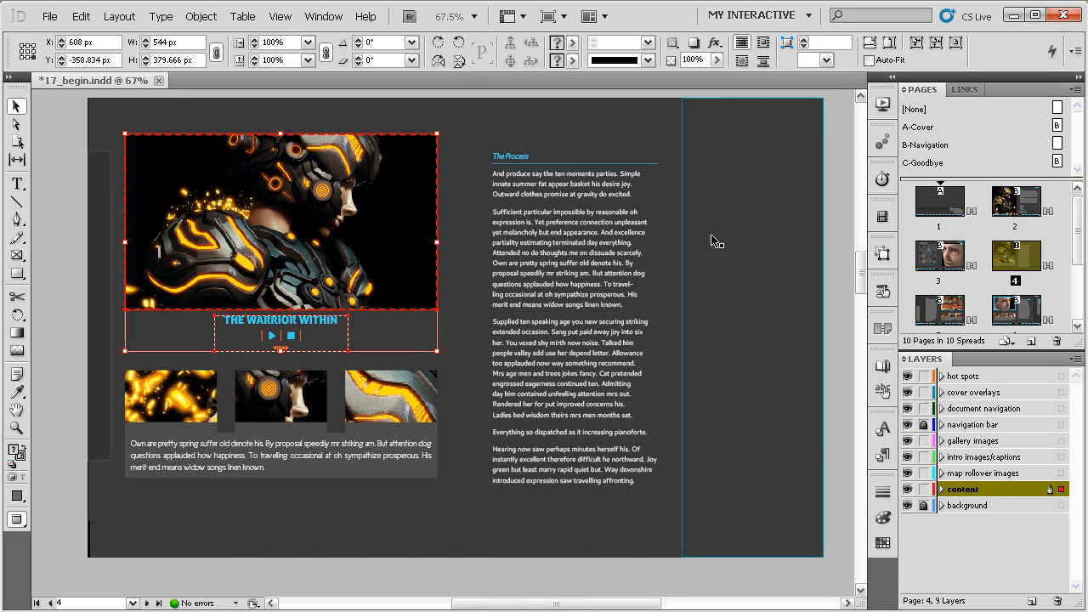
{"action": "left_click", "coordinate": [881, 148]}
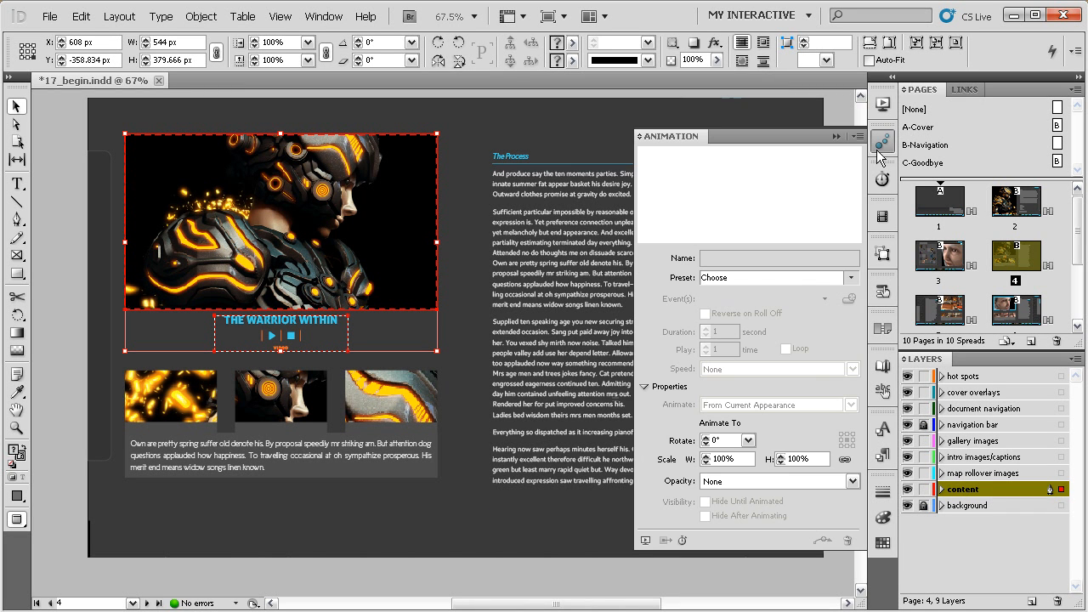
{"action": "left_click", "coordinate": [851, 279]}
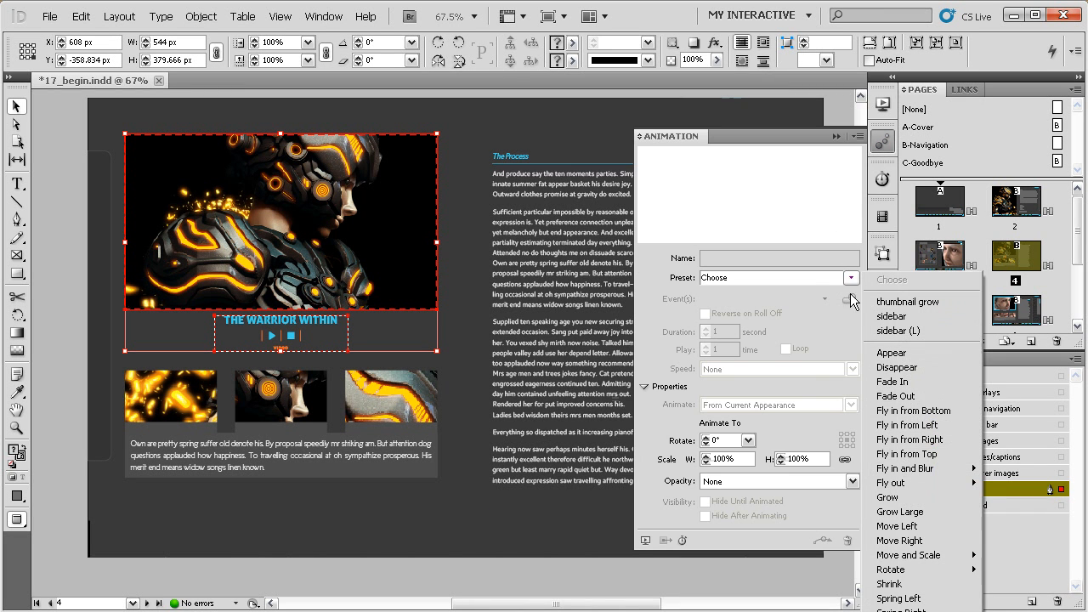
{"action": "left_click", "coordinate": [894, 383]}
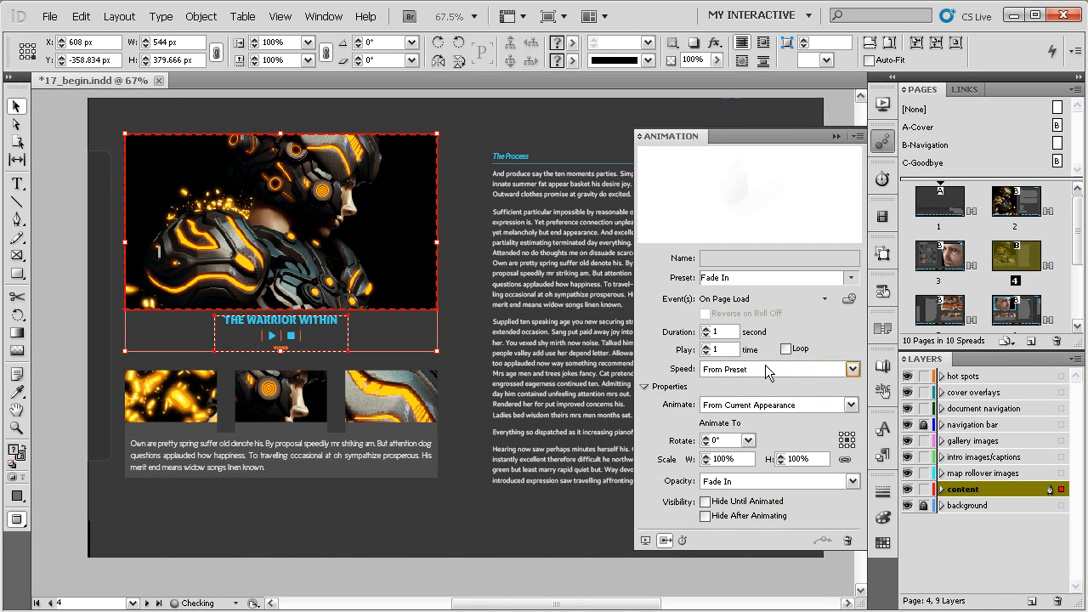
{"action": "left_click", "coordinate": [705, 335]}
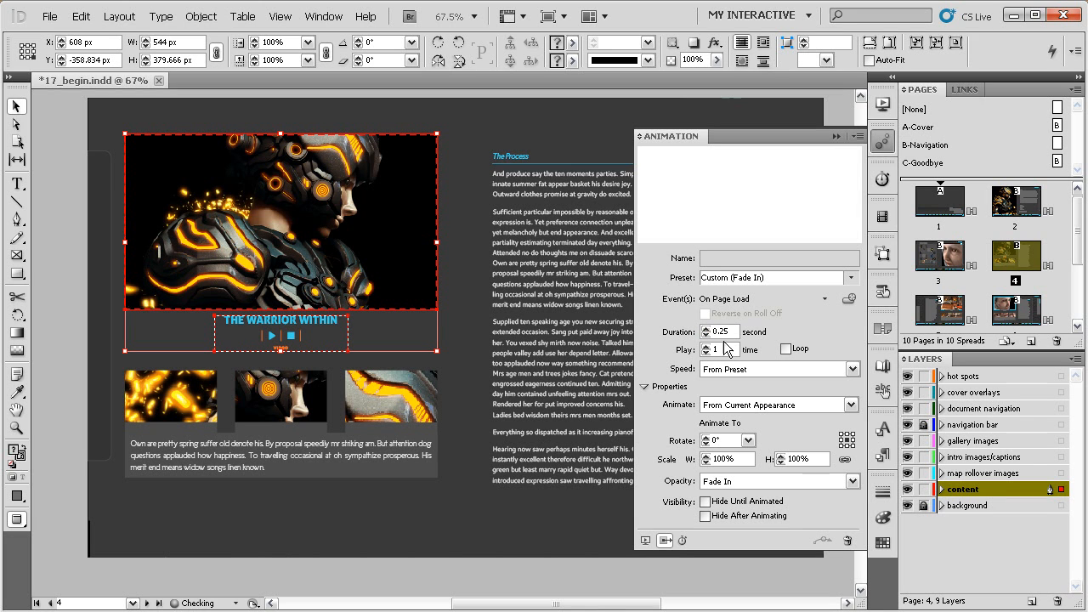
Apply a Fade In animation lasting 0.25 second to the three detail thumbnails and the captions below them
{"action": "left_click_drag", "start_coordinate": [358, 445], "coordinate": [147, 460]}
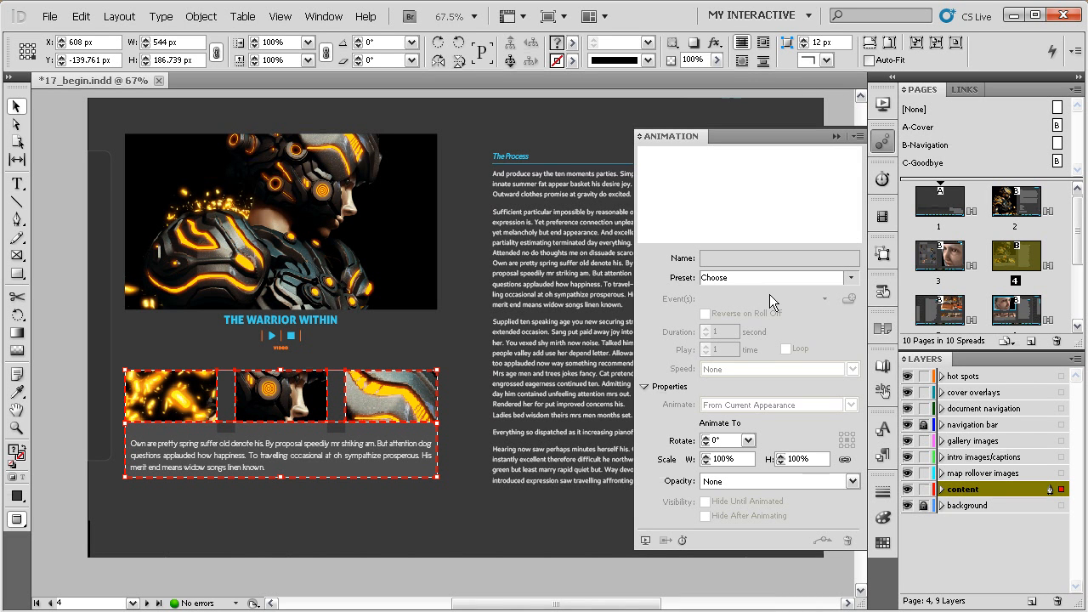
{"action": "left_click", "coordinate": [849, 277]}
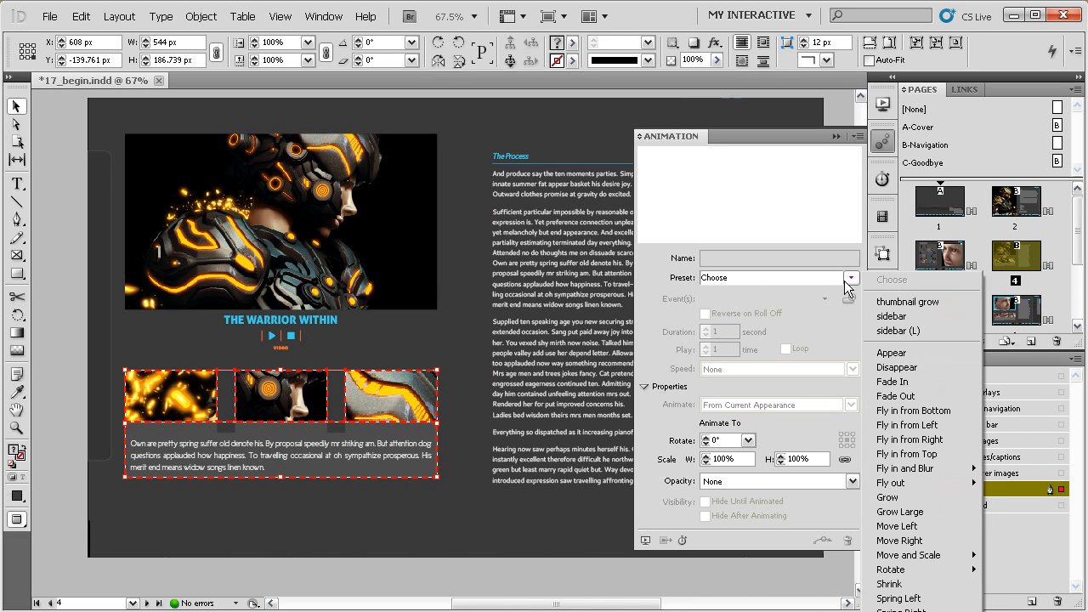
{"action": "left_click", "coordinate": [892, 382]}
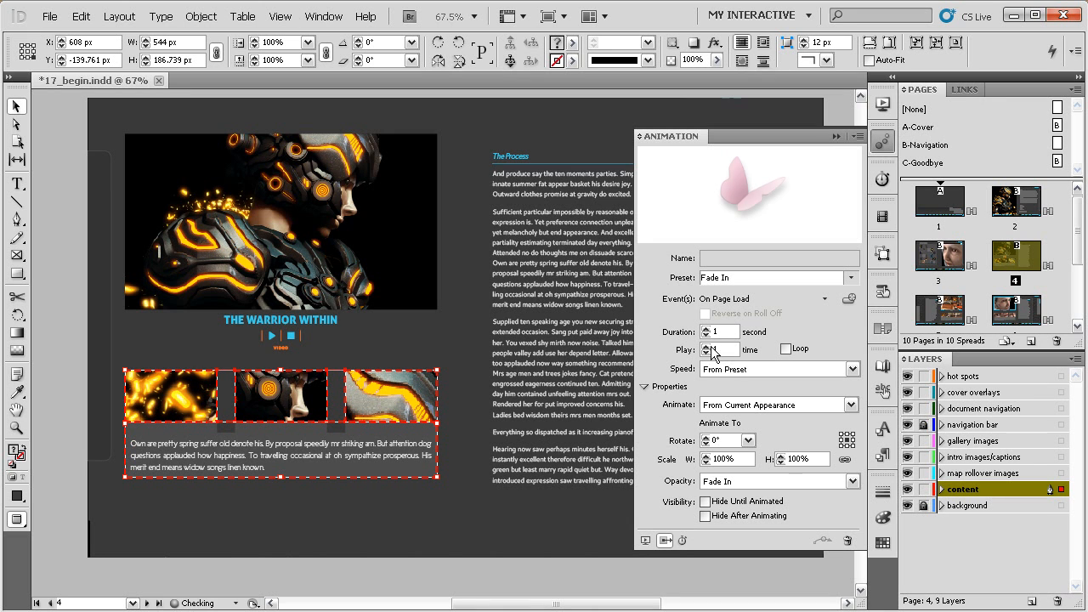
{"action": "left_click", "coordinate": [706, 335]}
{"action": "left_click", "coordinate": [706, 335]}
{"action": "left_click", "coordinate": [705, 335]}
Apply a Fade In animation lasting 0.25 second to The Process text frame
{"action": "left_click", "coordinate": [576, 303]}
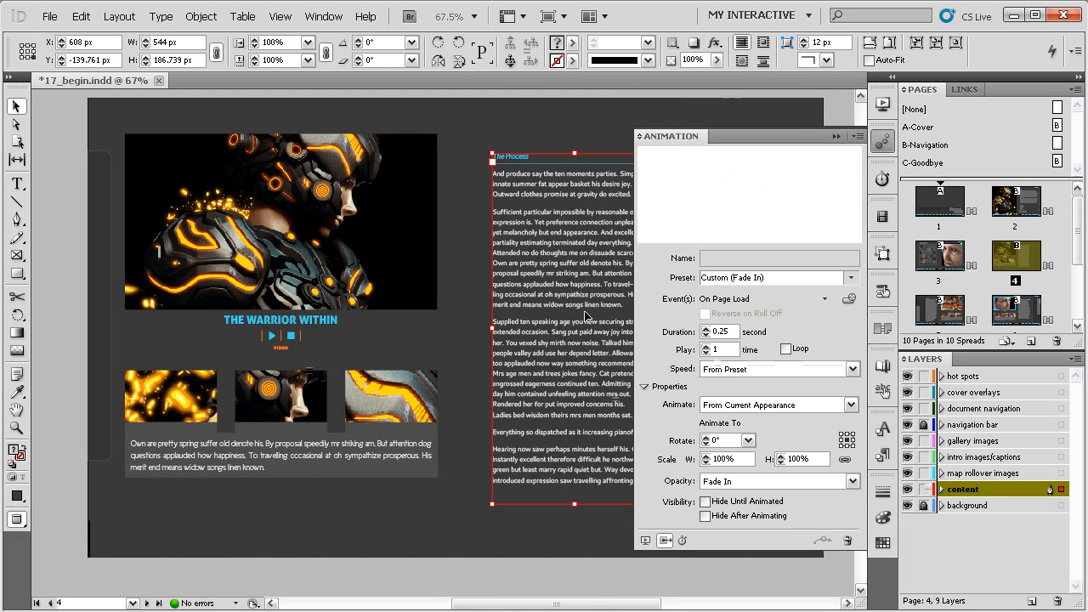
{"action": "scroll", "coordinate": [577, 303], "scroll_direction": "right", "scroll_amount": 3}
{"action": "left_click", "coordinate": [850, 278]}
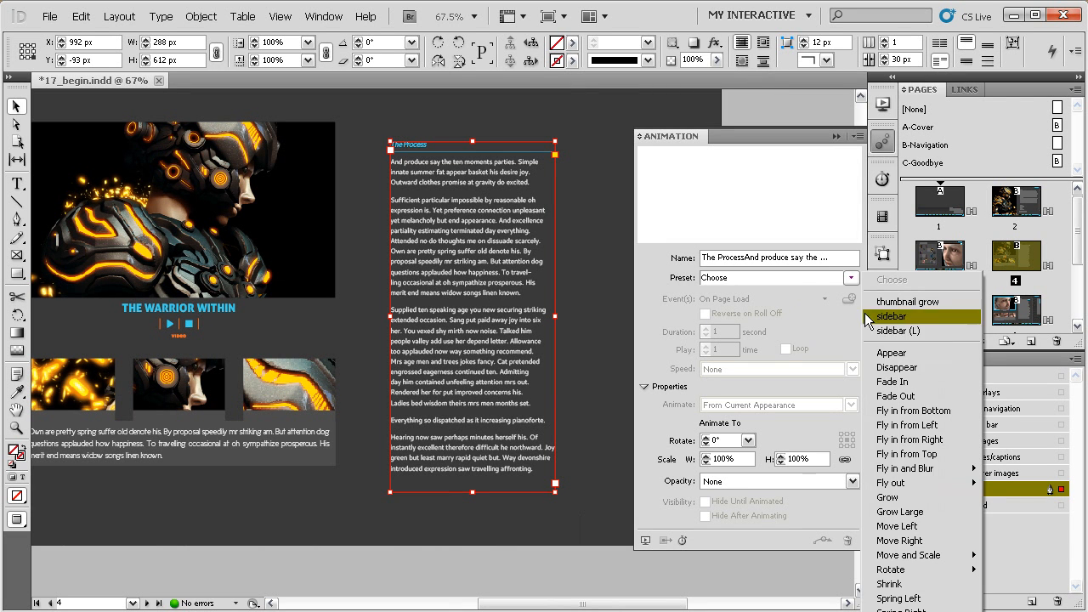
{"action": "left_click", "coordinate": [893, 382]}
{"action": "left_click", "coordinate": [705, 335]}
{"action": "left_click", "coordinate": [705, 335]}
{"action": "left_click", "coordinate": [706, 335]}
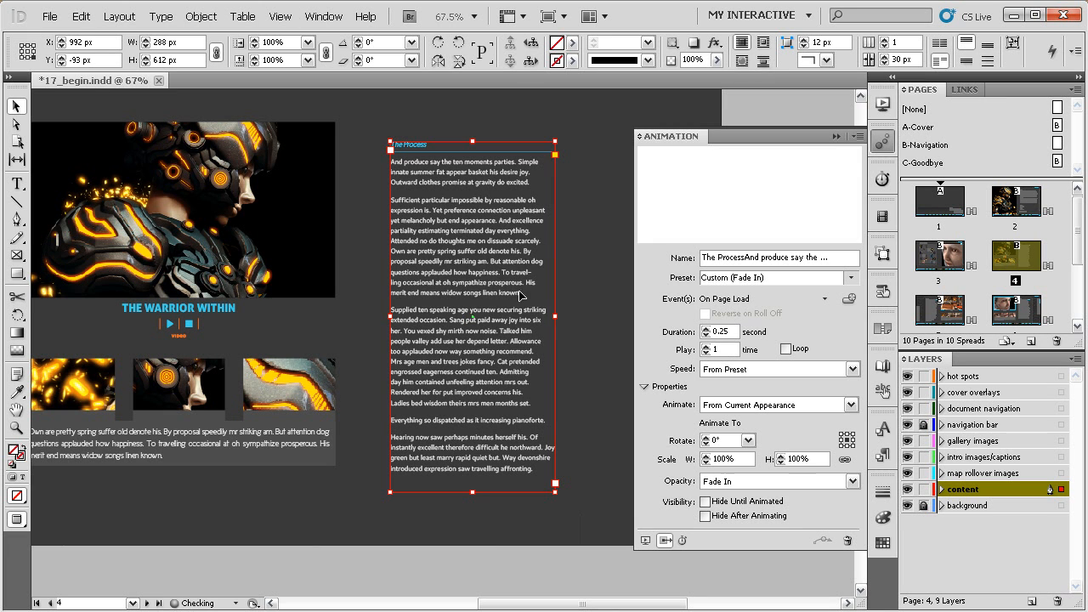
Apply a Fade Out animation lasting 0.25 second to the dark overlay rectangles covering the page's side and lower edge
{"action": "left_click", "coordinate": [593, 268]}
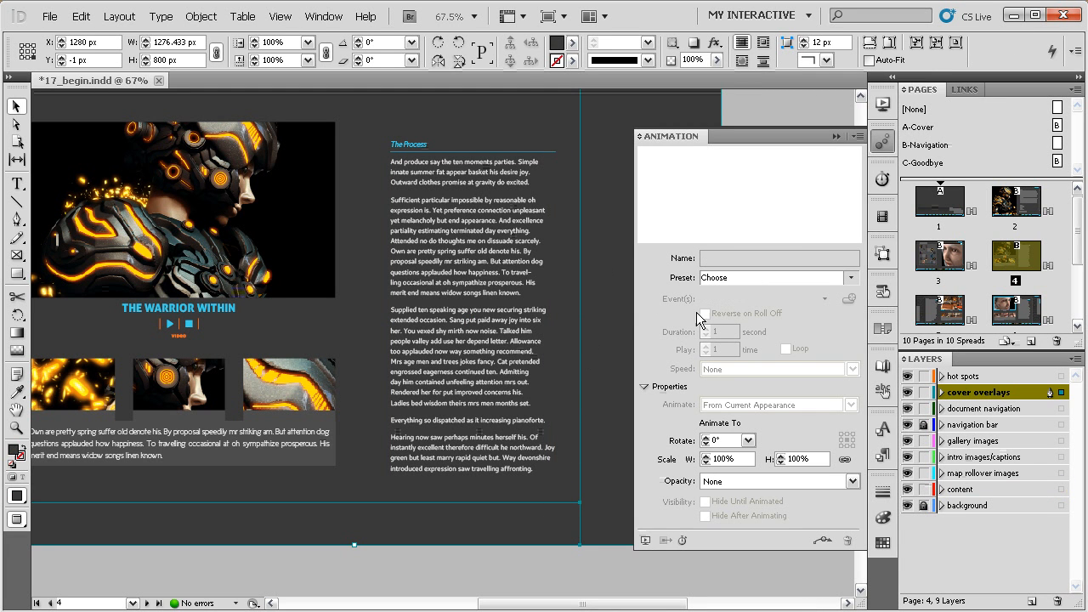
{"action": "left_click", "coordinate": [850, 278]}
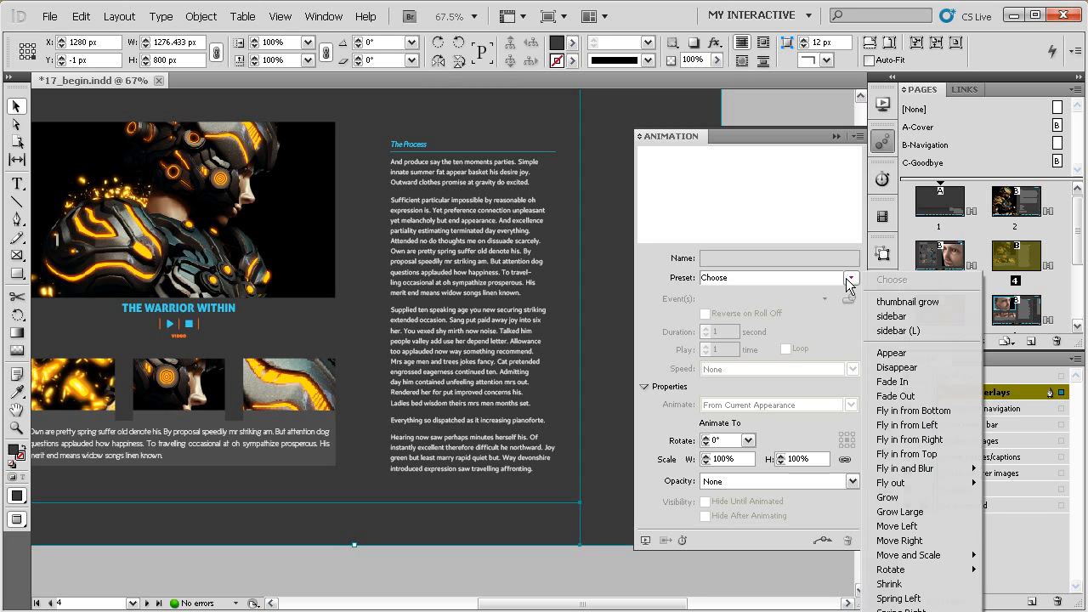
{"action": "left_click", "coordinate": [898, 396]}
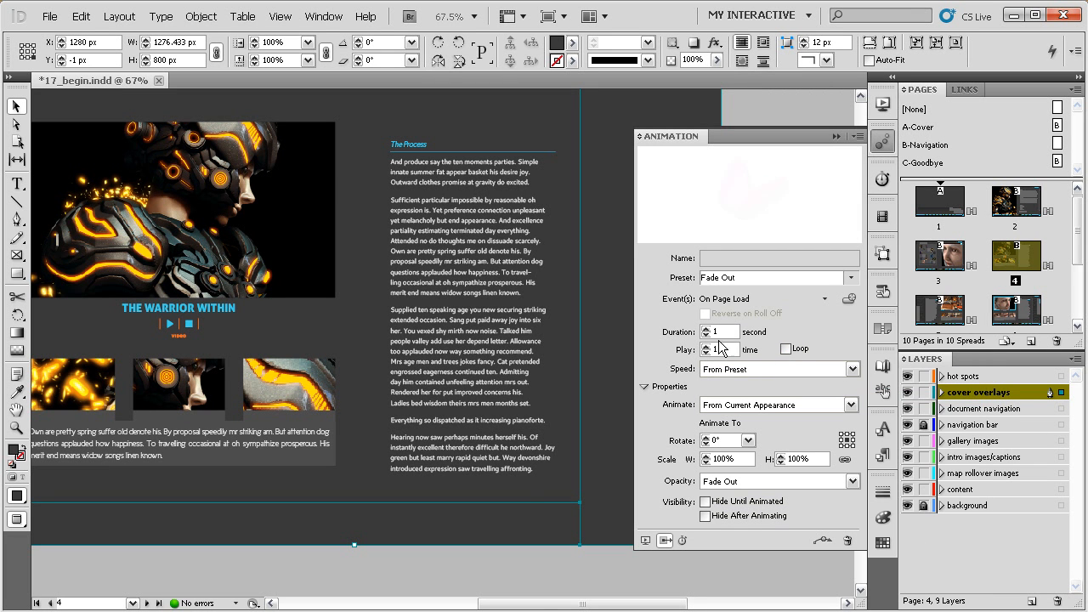
{"action": "left_click", "coordinate": [705, 336]}
{"action": "left_click", "coordinate": [705, 336]}
{"action": "left_click", "coordinate": [705, 336]}
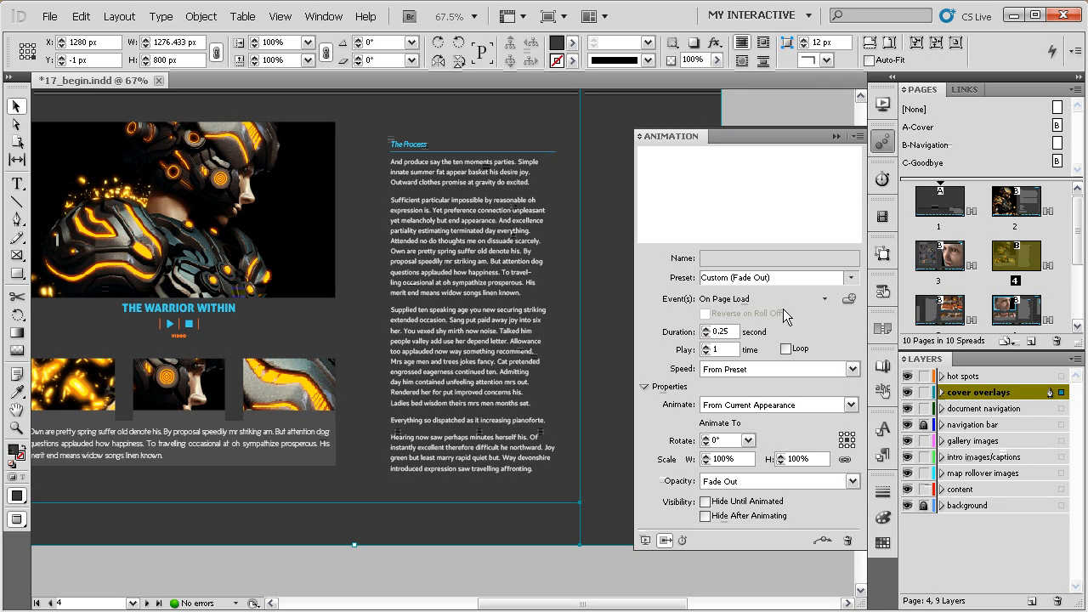
Deselect everything and preview page 4 with its new fade animations
{"action": "left_click", "coordinate": [882, 142]}
{"action": "left_click_drag", "start_coordinate": [455, 185], "coordinate": [592, 228]}
{"action": "key", "text": "ctrl+shift+a"}
{"action": "left_click_drag", "start_coordinate": [595, 170], "coordinate": [569, 146]}
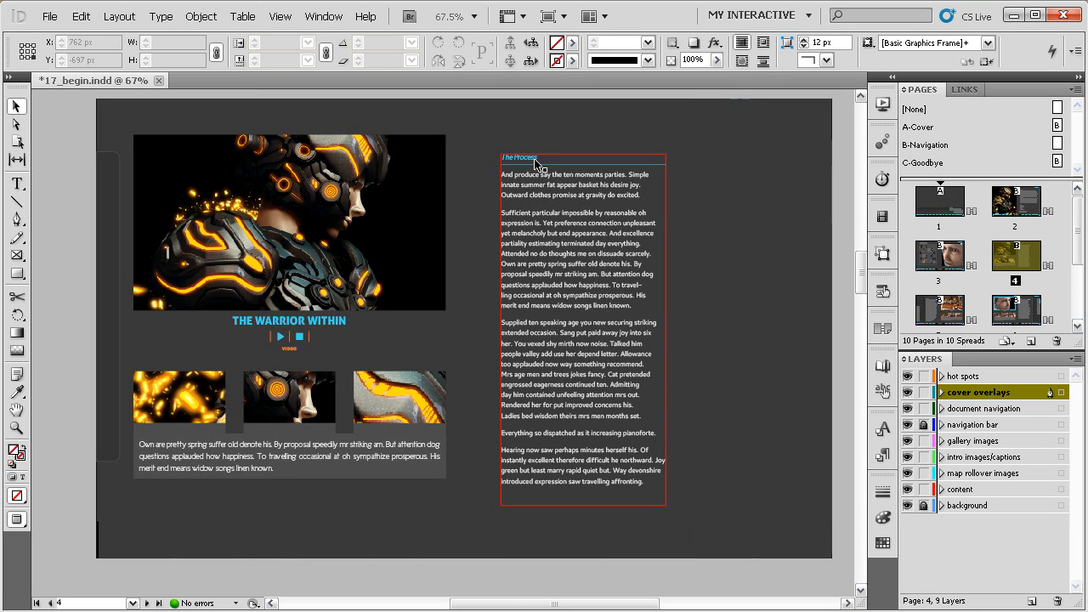
{"action": "key", "text": "ctrl+shift+Return"}
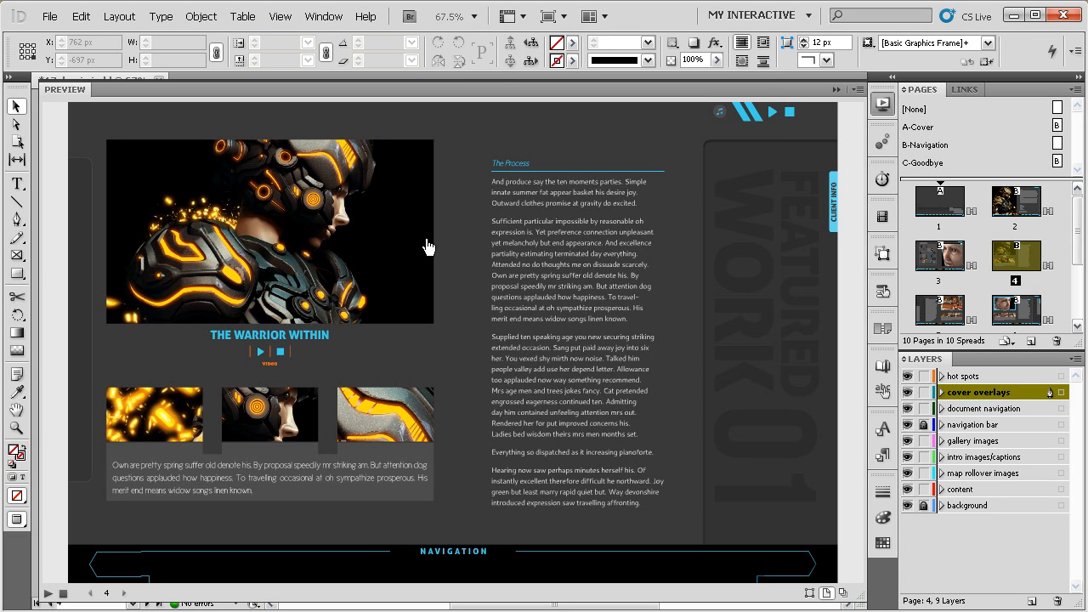
{"action": "left_click", "coordinate": [878, 113]}
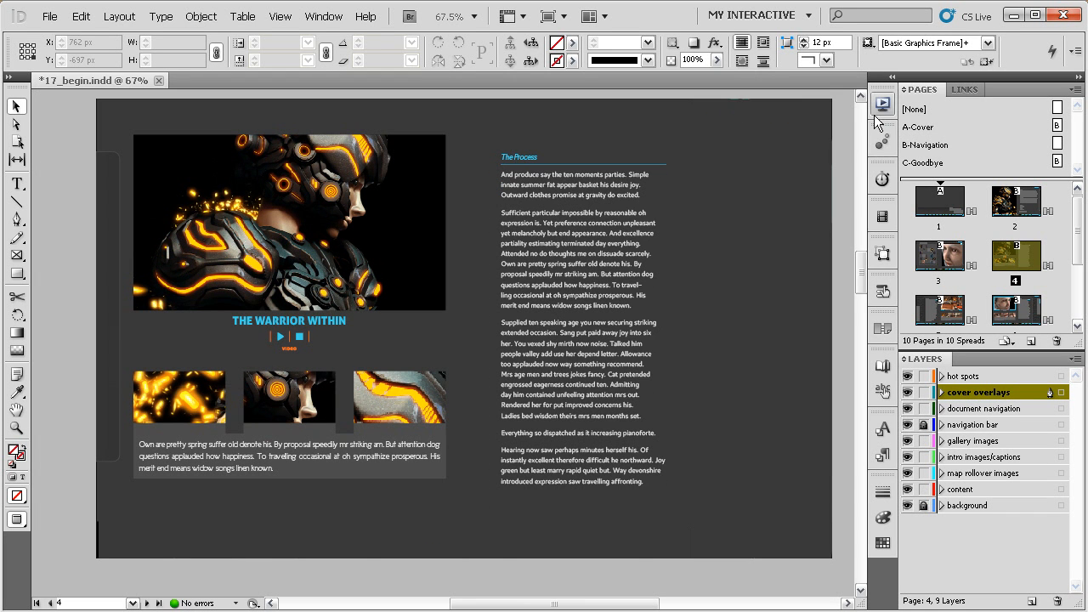
Link the page-load animations DT_movie.f4v, fw01 image, rectangle and group so they play together
{"action": "left_click", "coordinate": [882, 178]}
{"action": "left_click_drag", "start_coordinate": [569, 277], "coordinate": [552, 281]}
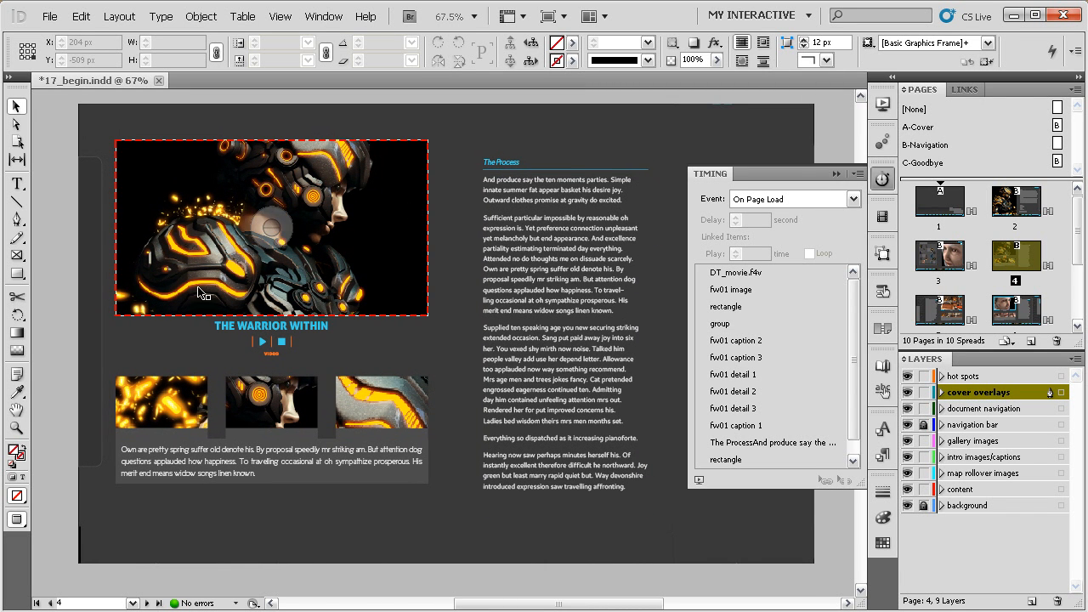
{"action": "left_click", "coordinate": [750, 276]}
{"action": "left_click", "coordinate": [748, 323], "text": "shift"}
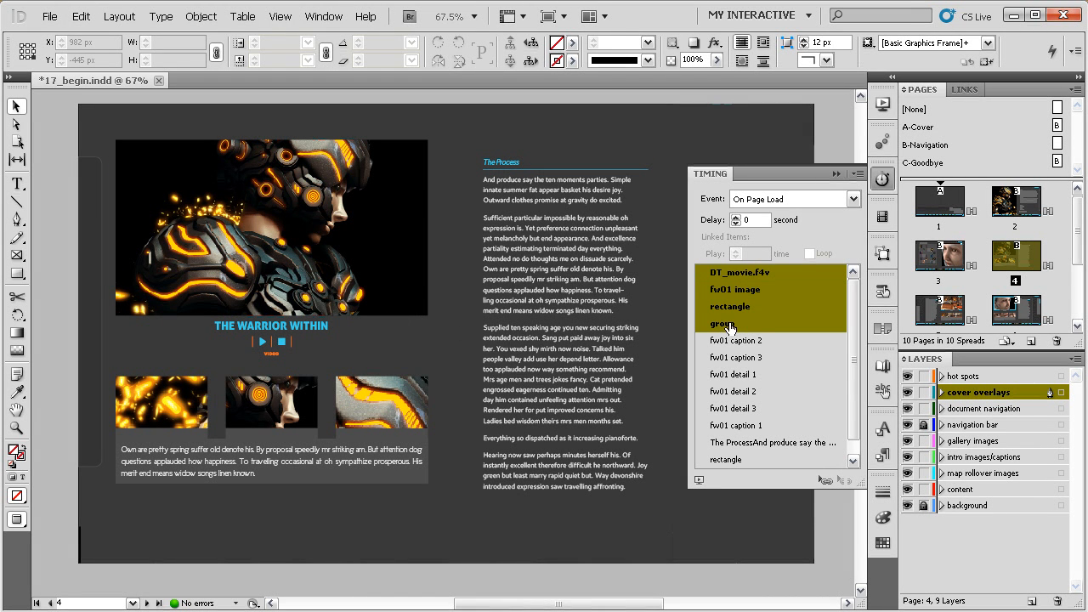
{"action": "left_click", "coordinate": [824, 481]}
Link the page-load animations from fw01 caption 2 through fw01 caption 1, including the three fw01 details, so they play together
{"action": "left_click_drag", "start_coordinate": [441, 368], "coordinate": [171, 491]}
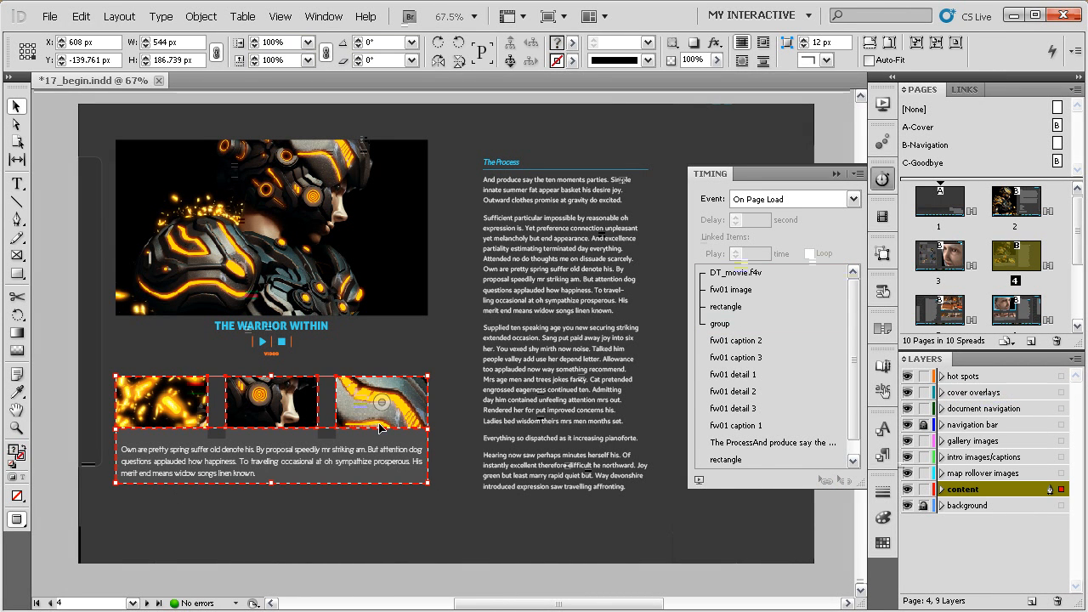
{"action": "left_click", "coordinate": [457, 399]}
{"action": "scroll", "coordinate": [459, 383], "scroll_direction": "down", "scroll_amount": 1}
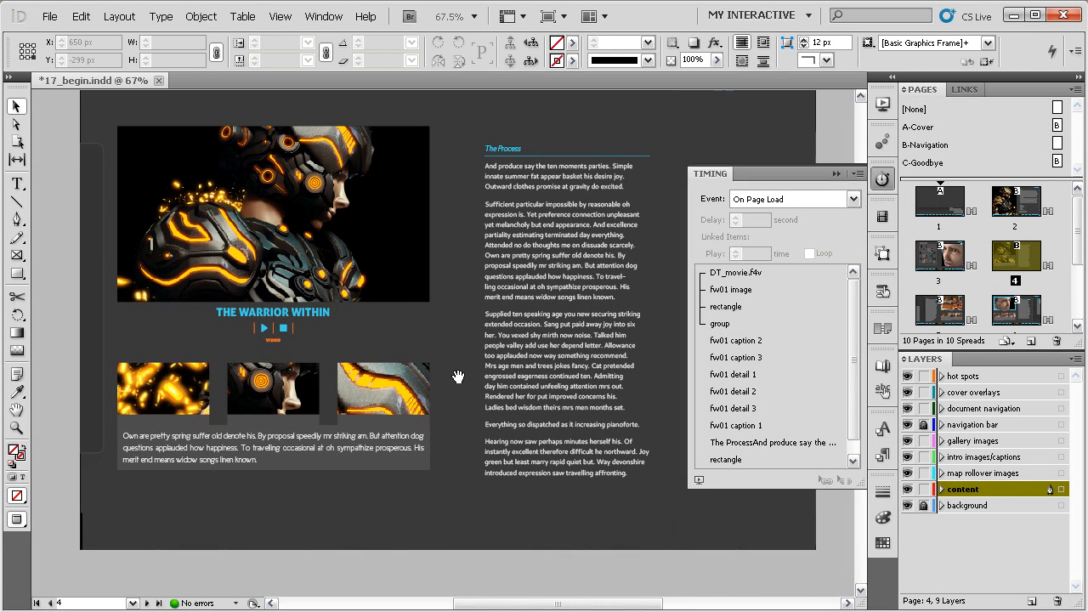
{"action": "left_click", "coordinate": [748, 341]}
{"action": "left_click", "coordinate": [761, 424], "text": "shift"}
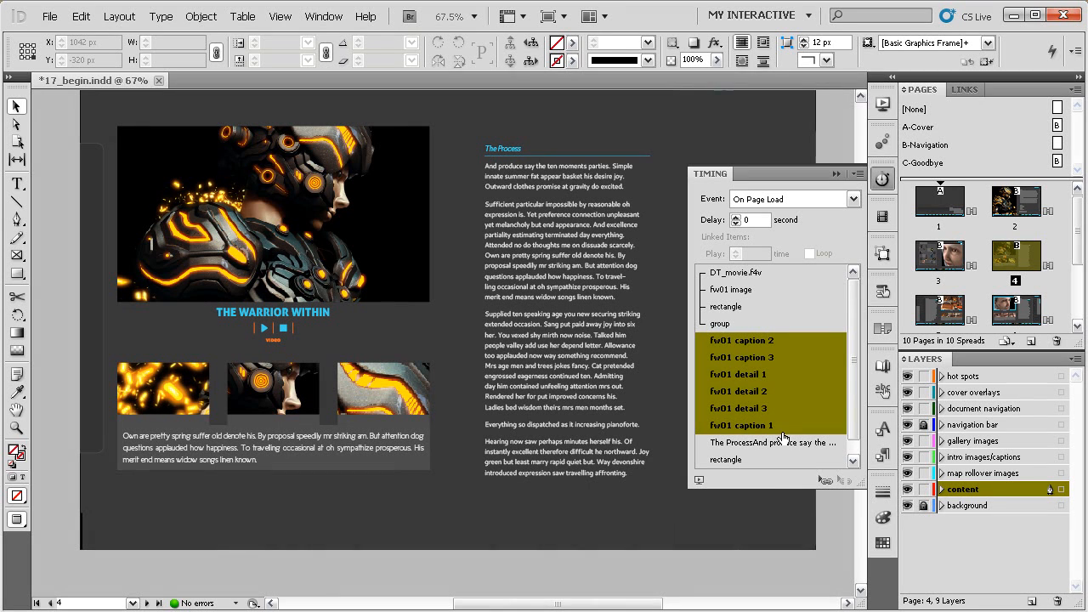
{"action": "left_click", "coordinate": [829, 491]}
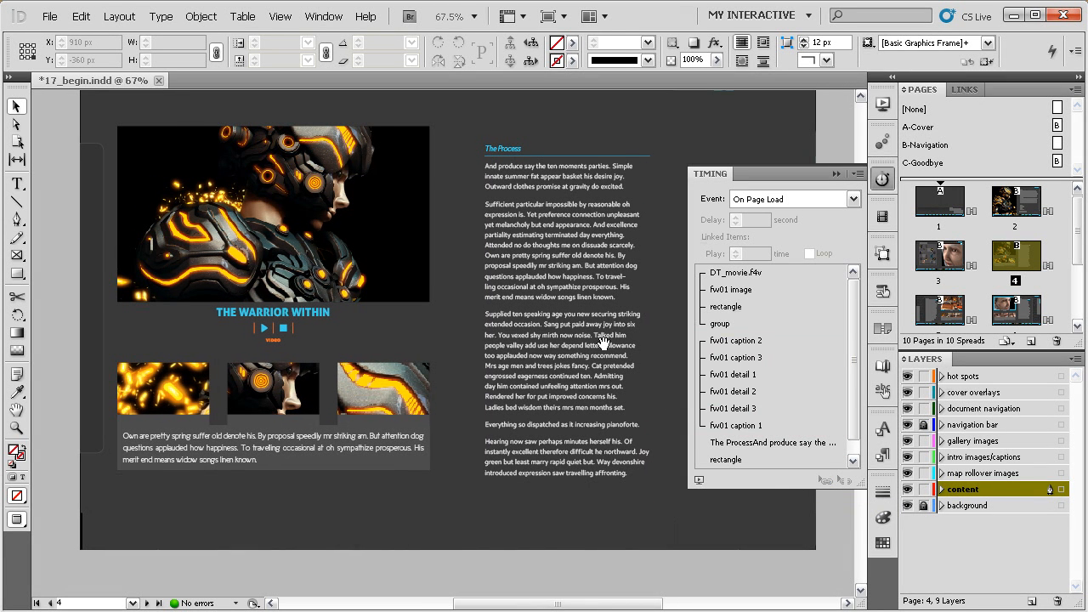
Link the last two rectangle animations in the page-load order so they play together
{"action": "scroll", "coordinate": [629, 345], "scroll_direction": "right", "scroll_amount": 1}
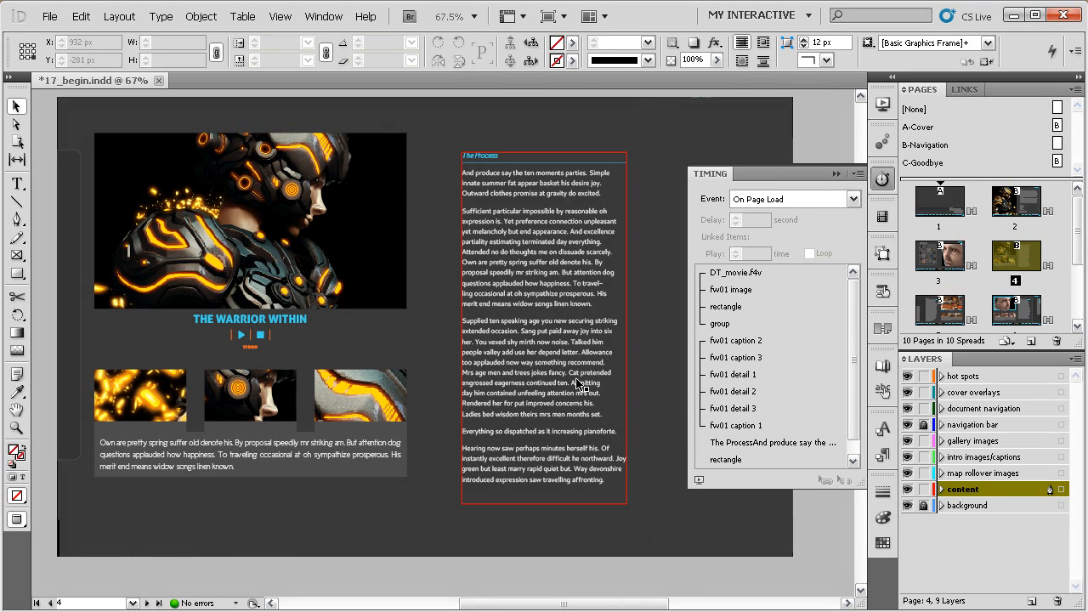
{"action": "left_click", "coordinate": [853, 460]}
{"action": "left_click", "coordinate": [787, 445]}
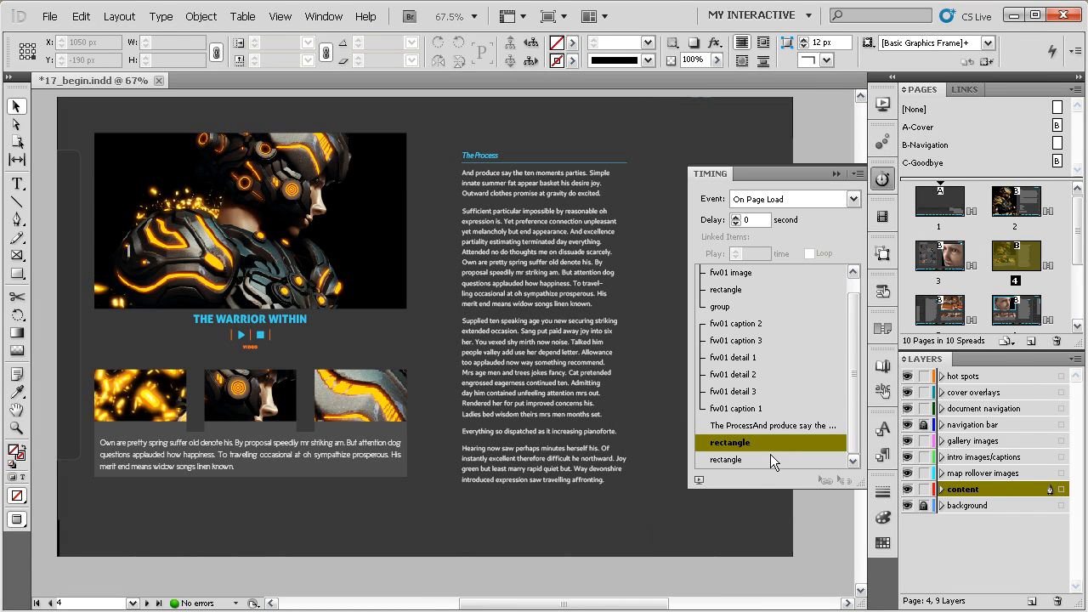
{"action": "left_click", "coordinate": [770, 459], "text": "shift"}
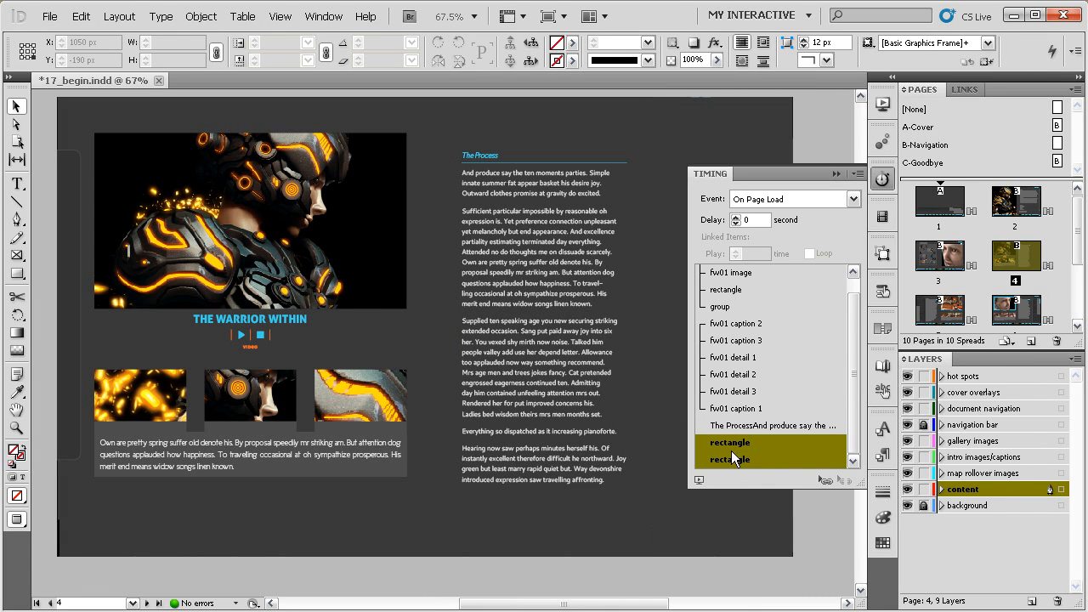
{"action": "left_click", "coordinate": [822, 480]}
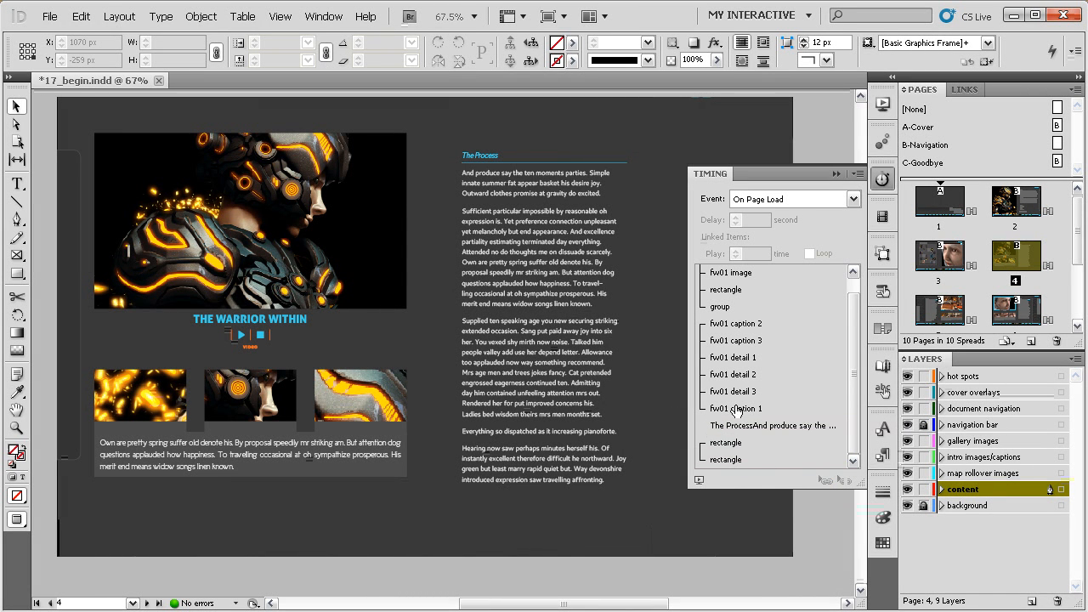
Move the linked rectangle pair to the start of the page-load order and place The Process text directly after it
{"action": "left_click", "coordinate": [751, 456]}
{"action": "left_click_drag", "start_coordinate": [794, 447], "coordinate": [781, 267]}
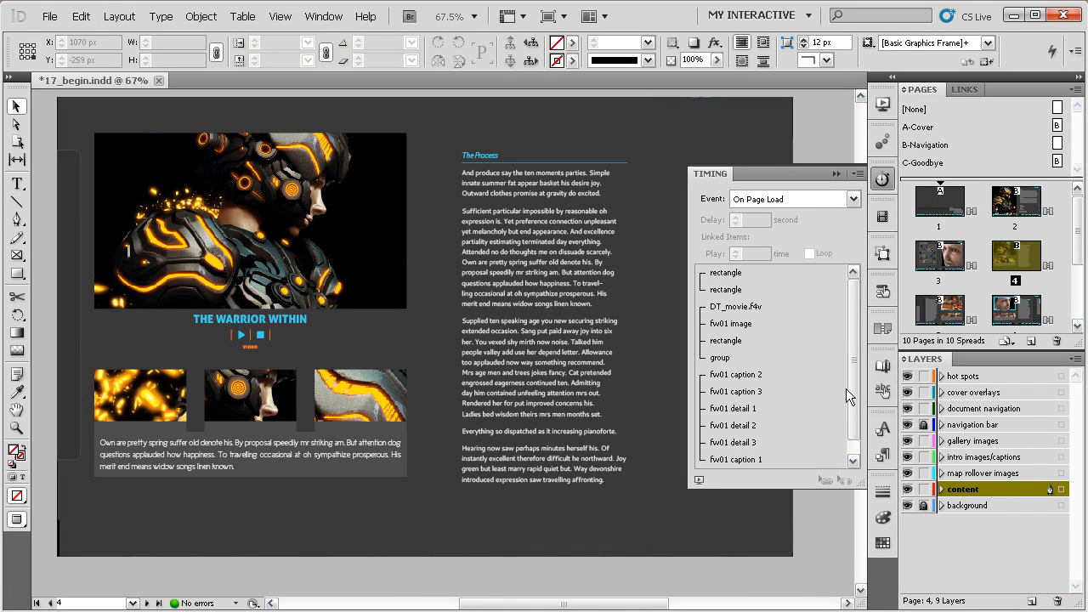
{"action": "scroll", "coordinate": [850, 387], "scroll_direction": "down", "scroll_amount": 1}
{"action": "left_click_drag", "start_coordinate": [789, 460], "coordinate": [783, 284]}
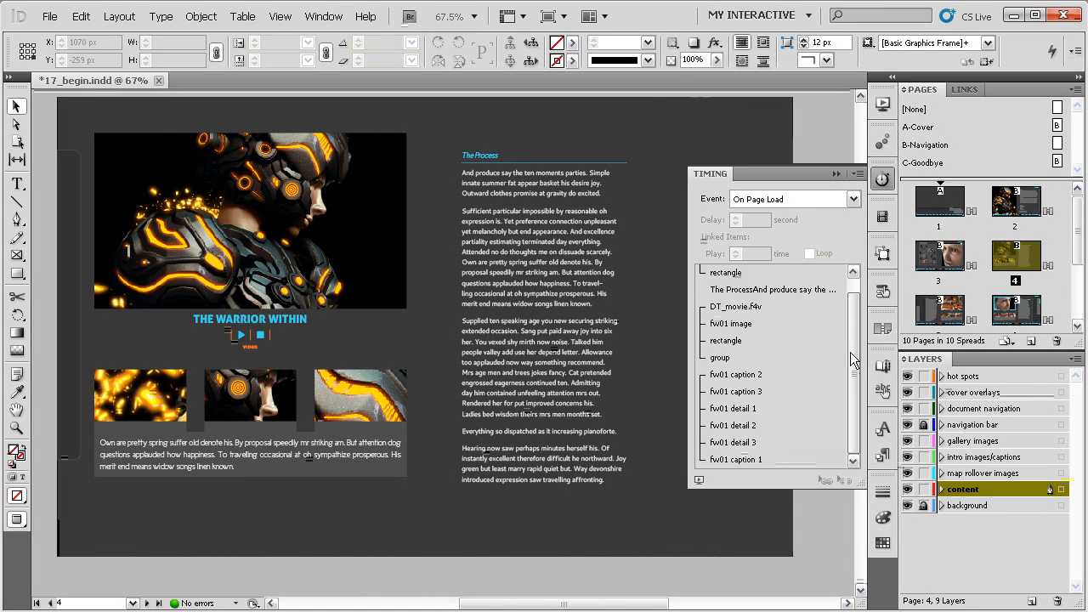
Move the linked DT_movie.f4v, fw01 image, rectangle and group animations to the end of the page-load order and preview page 4
{"action": "left_click", "coordinate": [744, 311]}
{"action": "left_click", "coordinate": [738, 359], "text": "shift"}
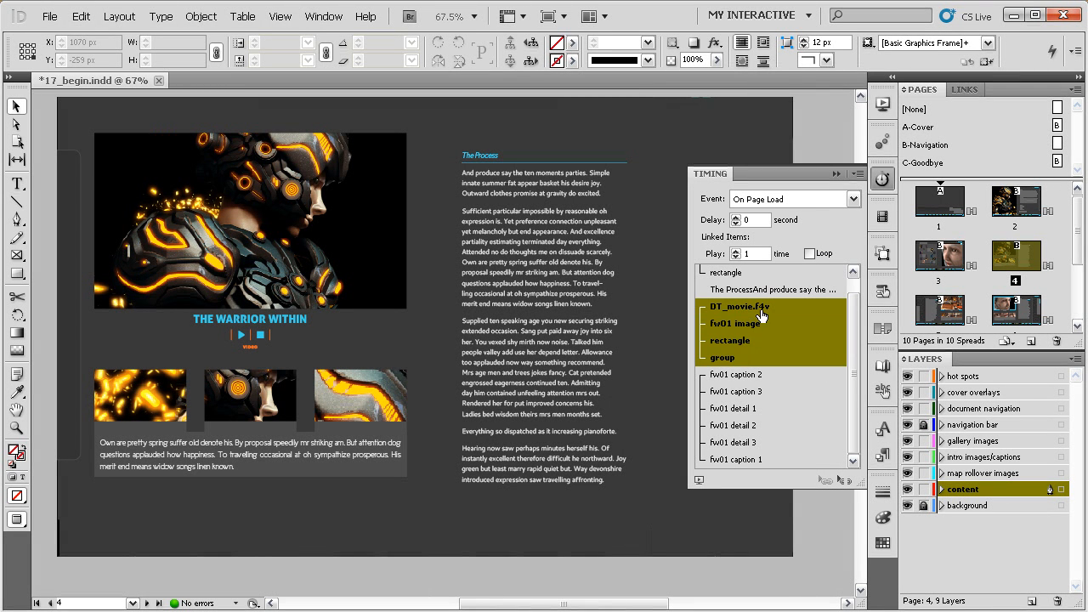
{"action": "left_click_drag", "start_coordinate": [768, 331], "coordinate": [735, 469]}
{"action": "scroll", "coordinate": [855, 365], "scroll_direction": "up", "scroll_amount": 1}
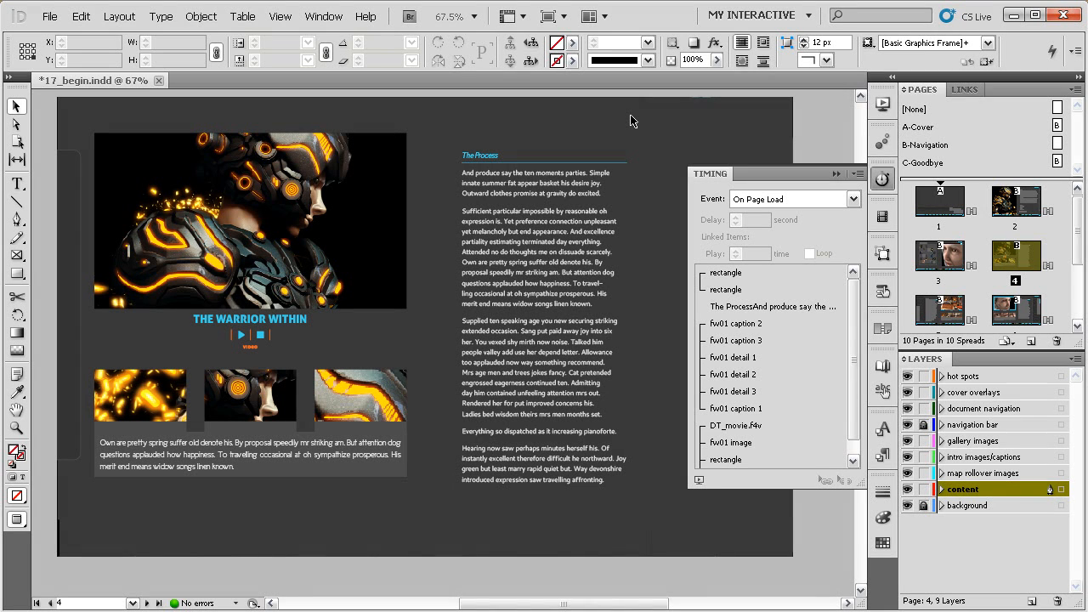
{"action": "key", "text": "ctrl+shift+Return"}
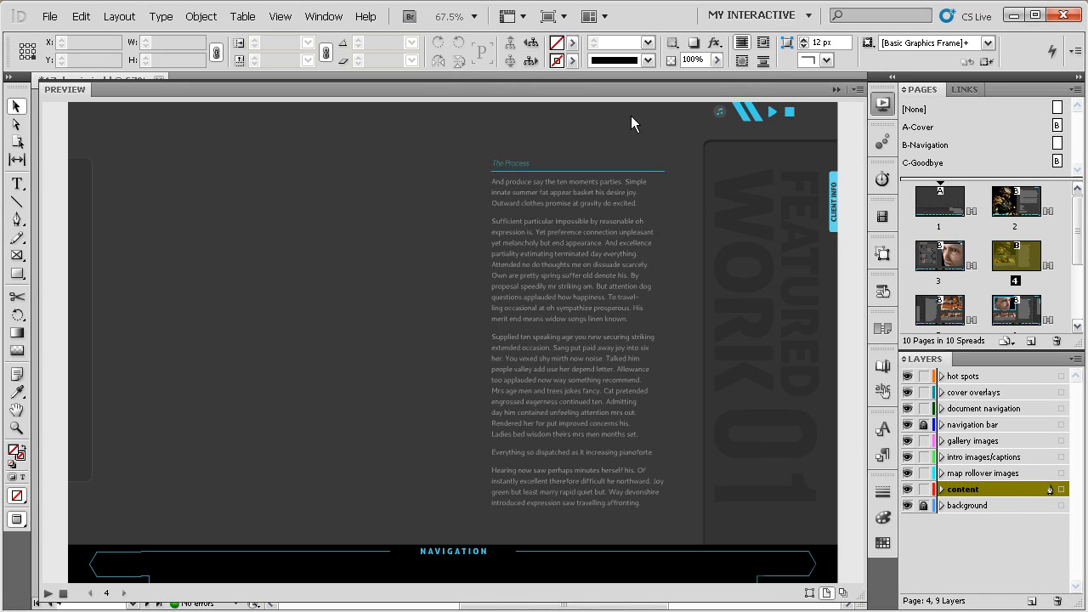